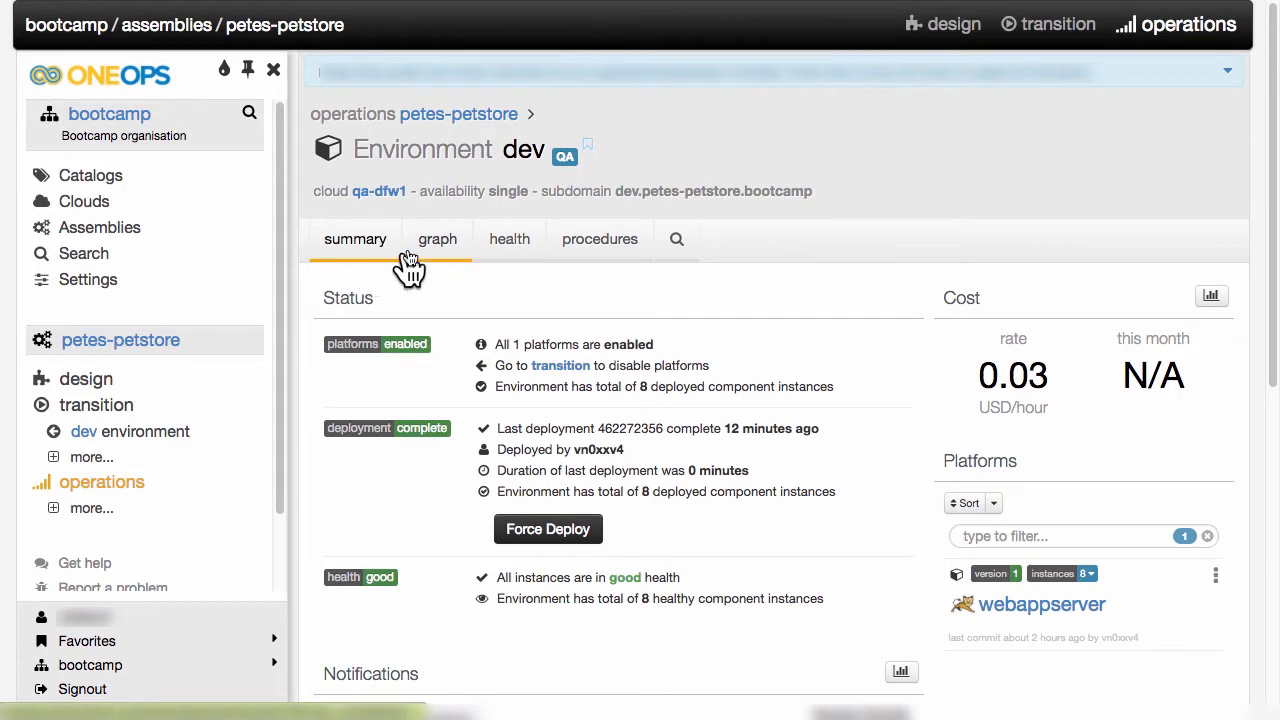
Examine the dev environment's graph of the webappserver platform, its components and their instances
click(435, 252)
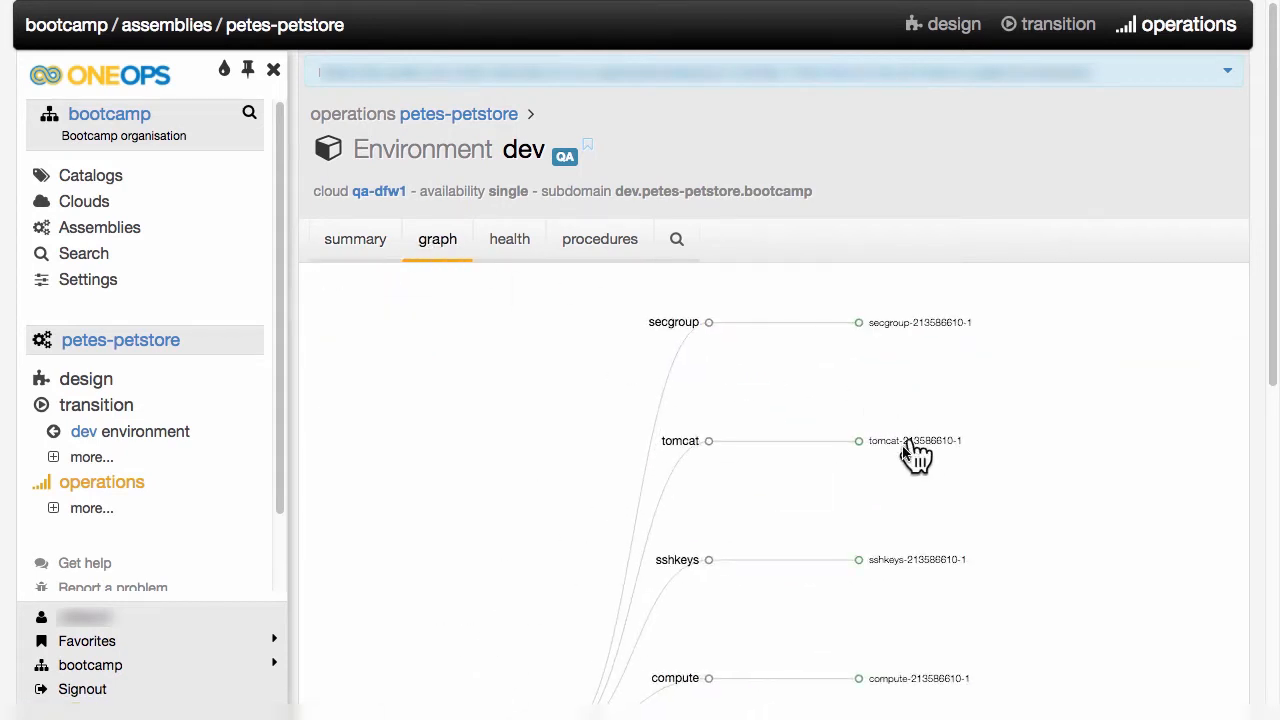
scroll(985, 512, down, 5)
scroll(985, 512, down, 1)
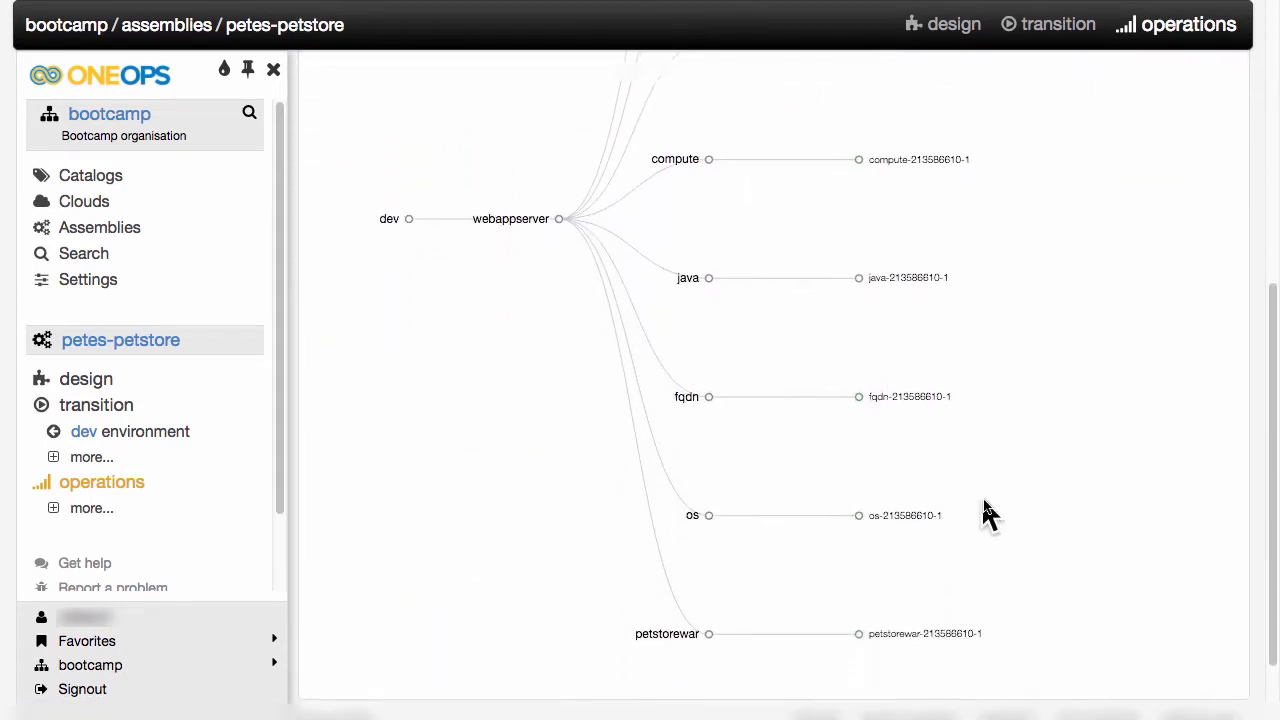
scroll(985, 512, up, 6)
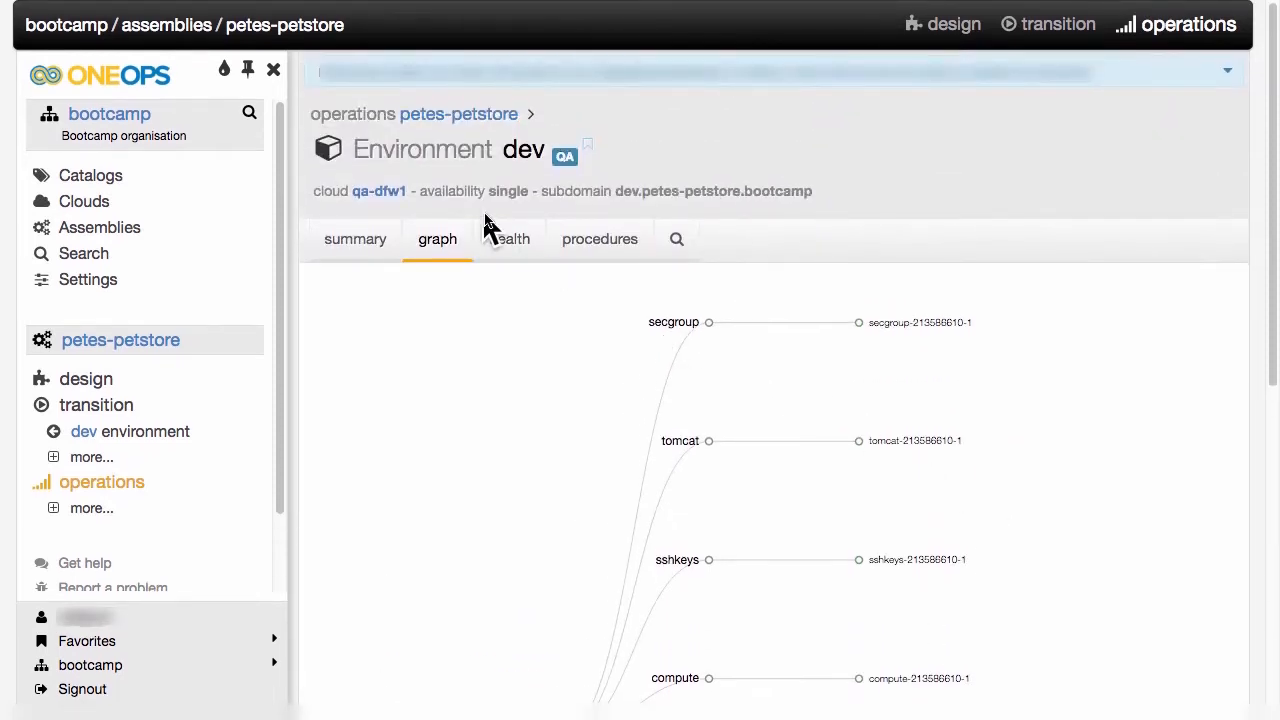
In the dev environment's health view, include good and overutilized instances and review the details of each listed instance
click(506, 248)
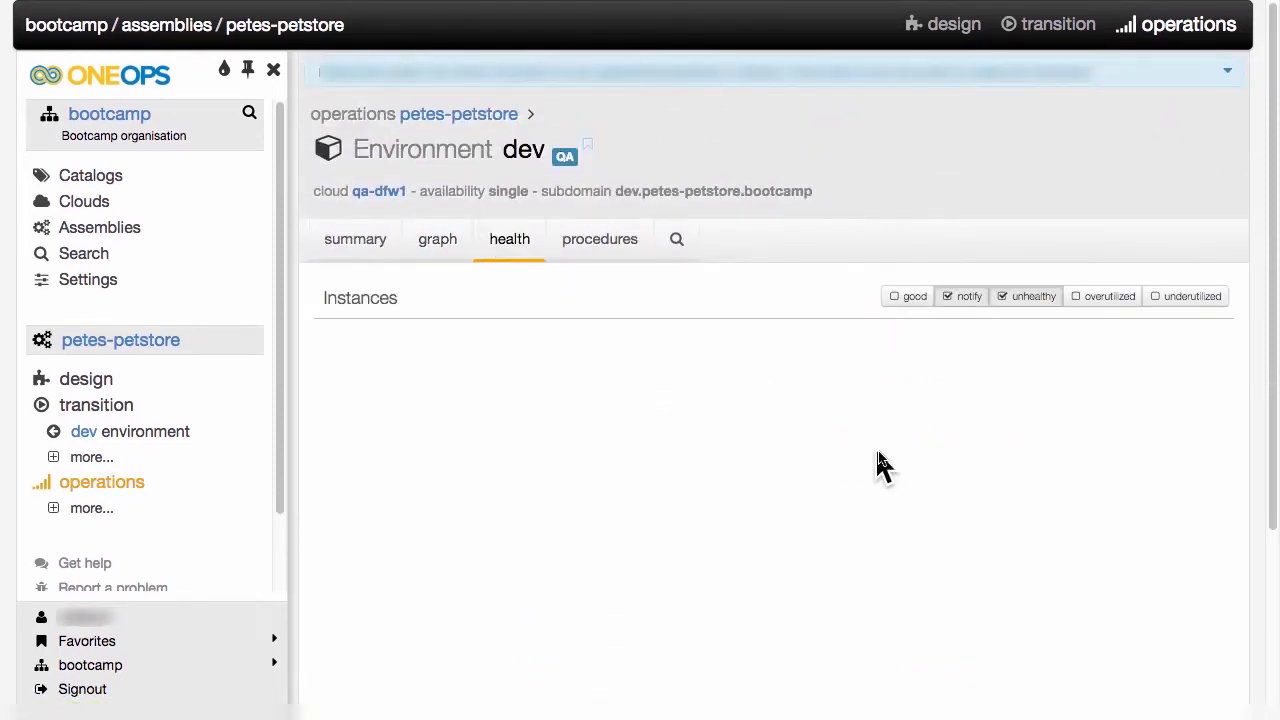
click(906, 297)
click(1133, 298)
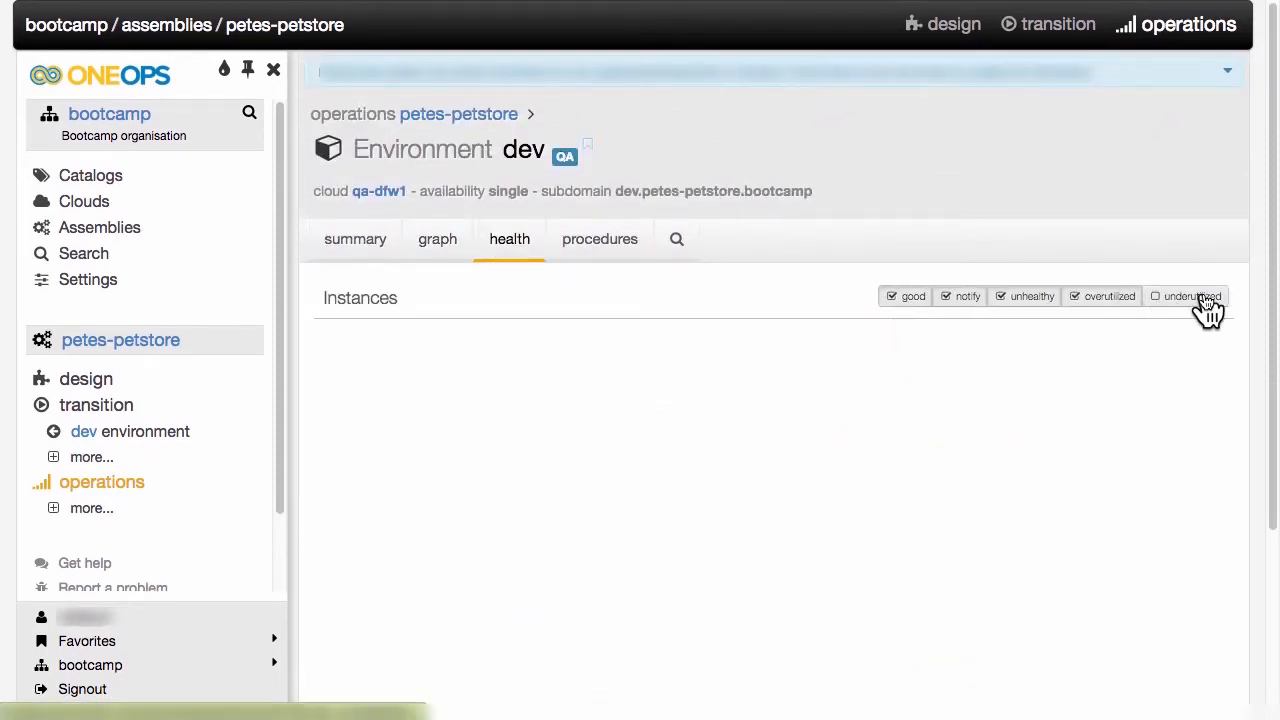
scroll(1008, 520, down, 1)
scroll(1008, 520, down, 3)
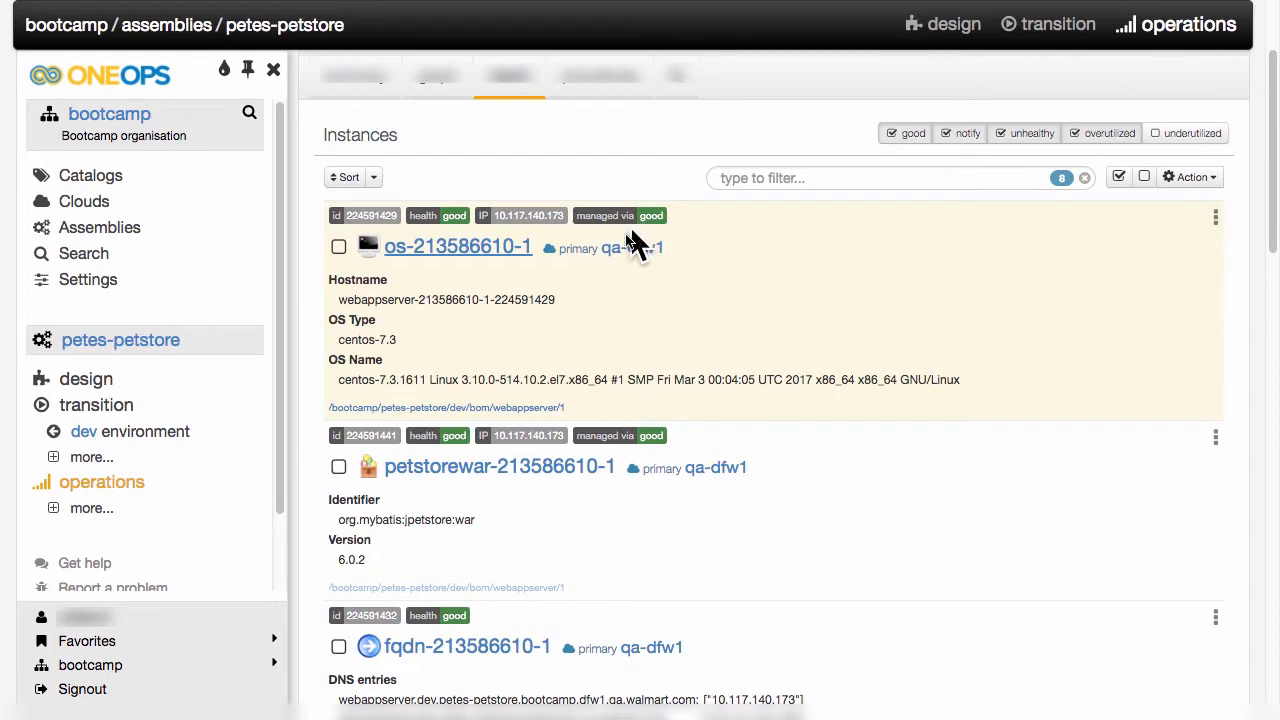
scroll(700, 295, down, 6)
scroll(700, 295, down, 10)
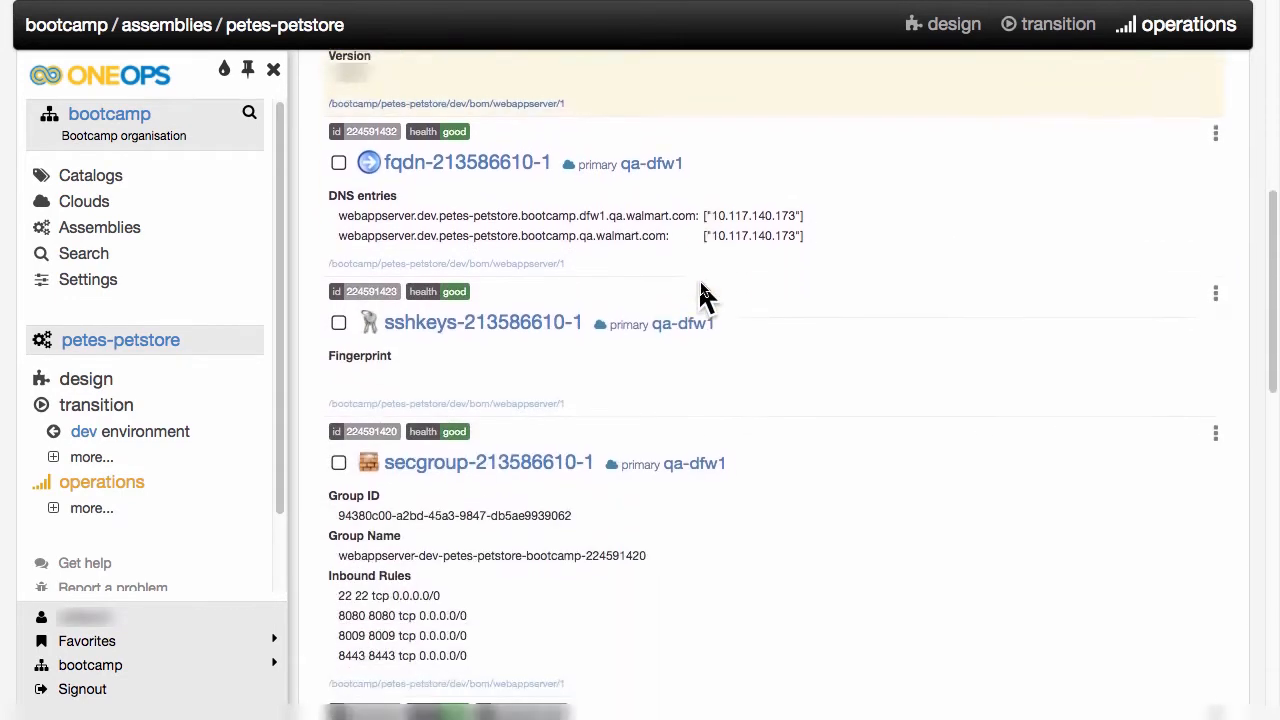
scroll(700, 295, down, 4)
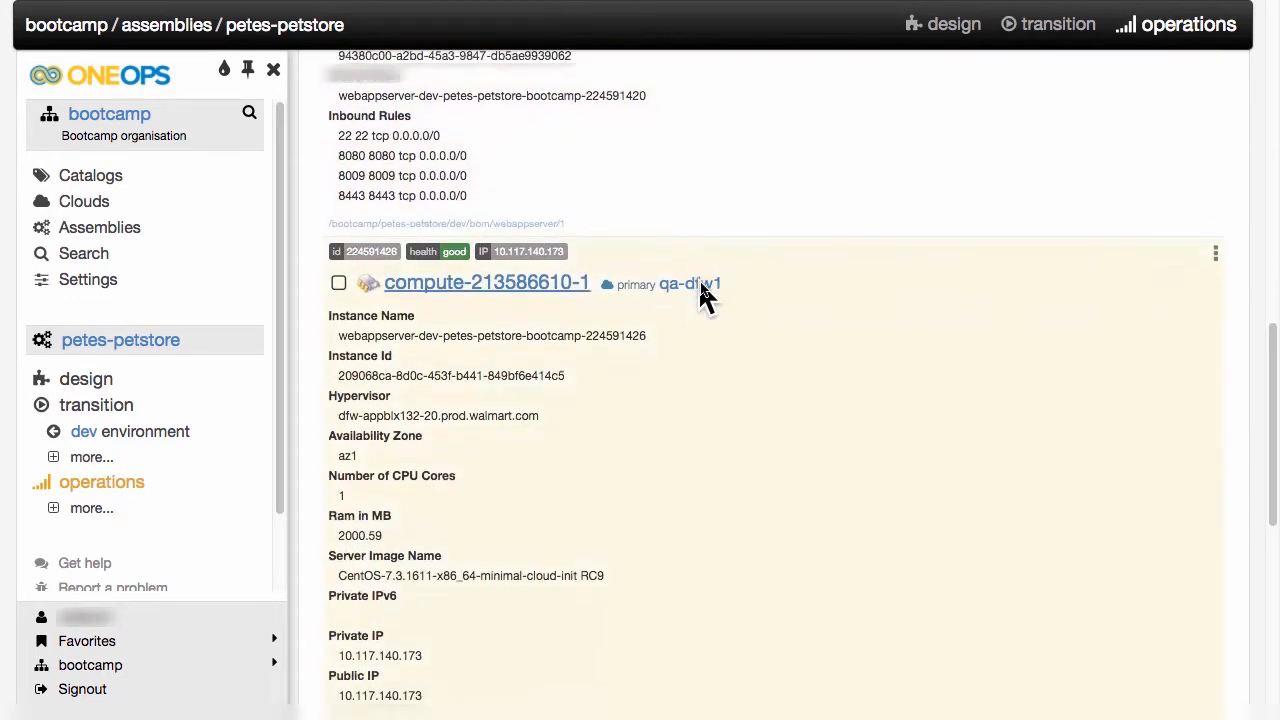
scroll(700, 295, up, 20)
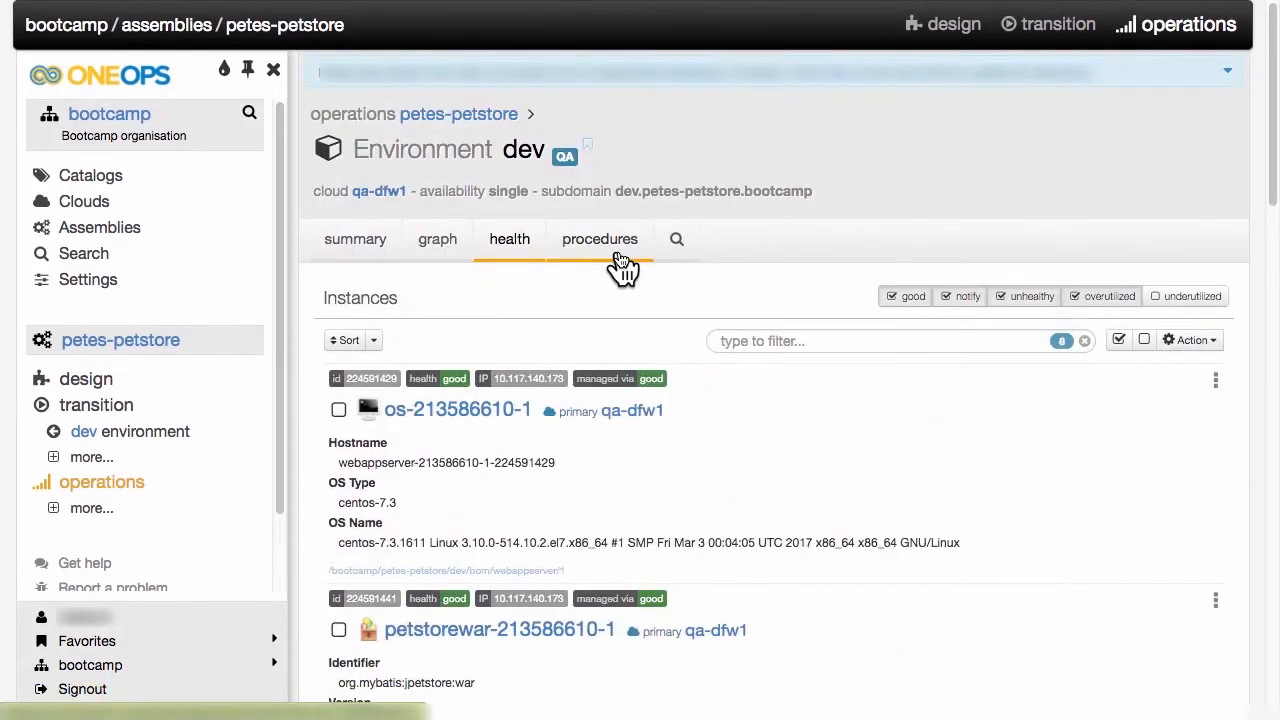
View the dev environment's procedures and its search conditions
click(607, 250)
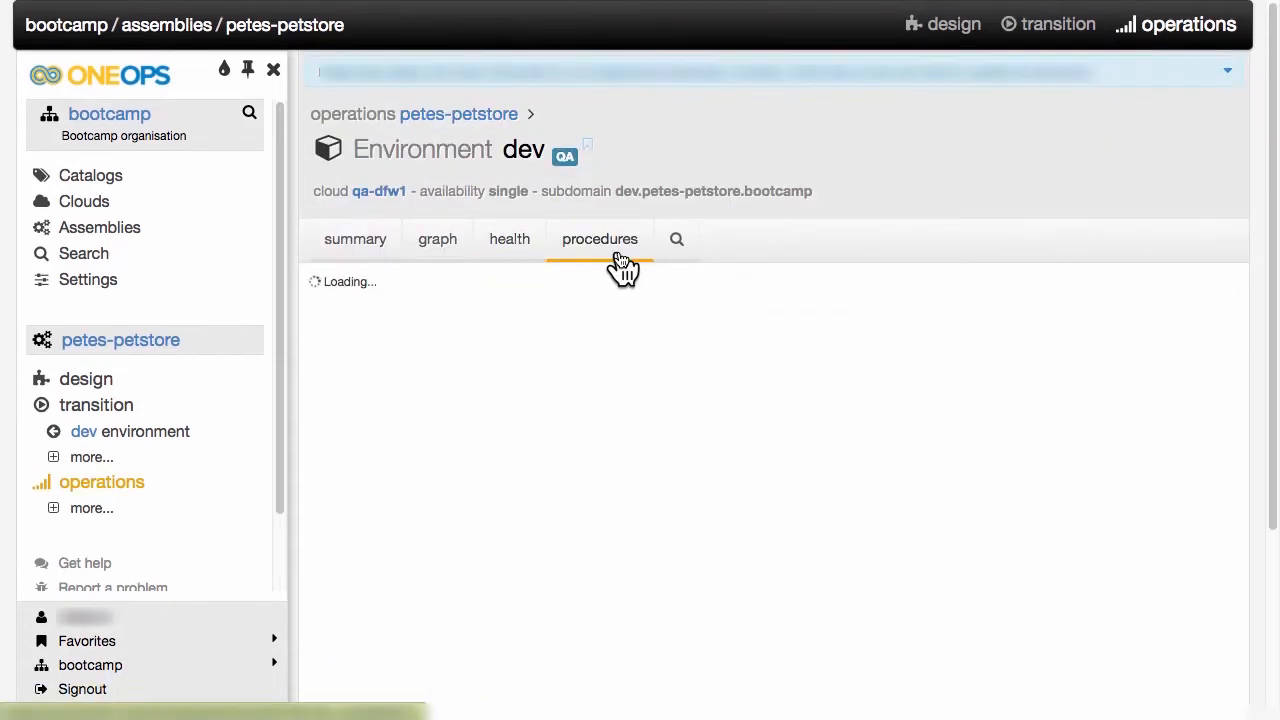
click(677, 245)
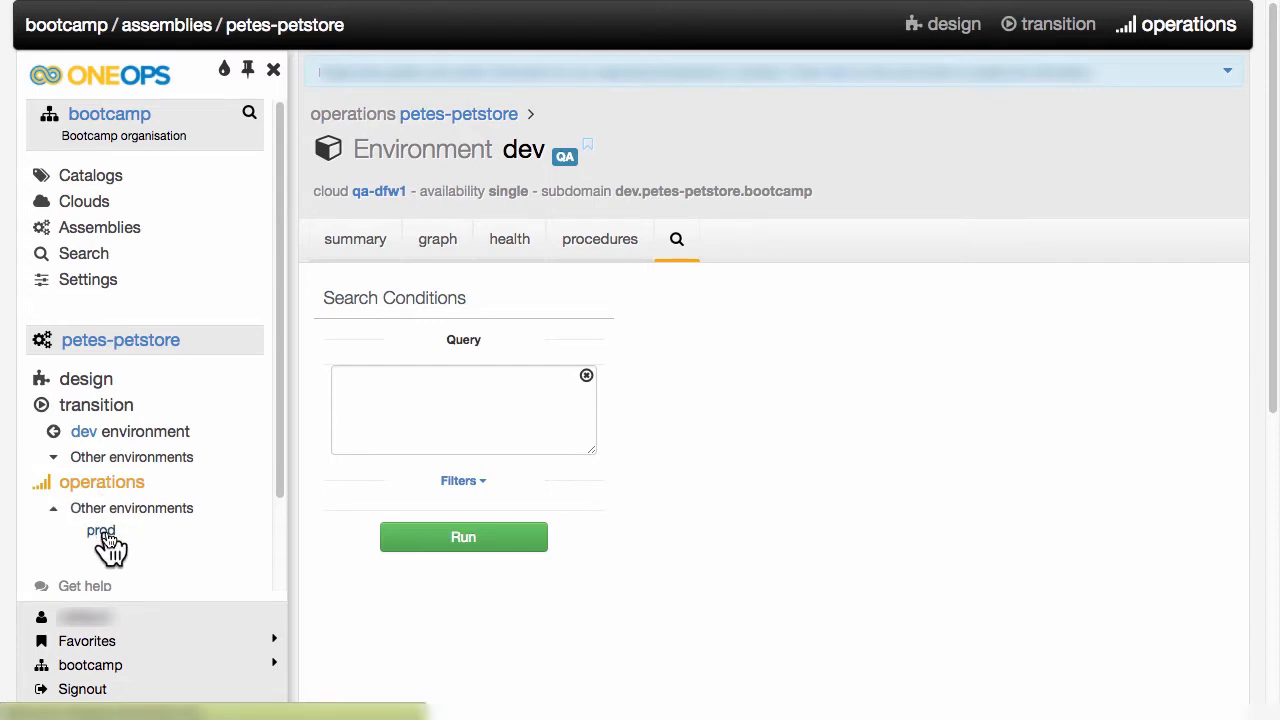
Switch to the prod environment under operations and examine its graph of webappserver components and instances
click(101, 532)
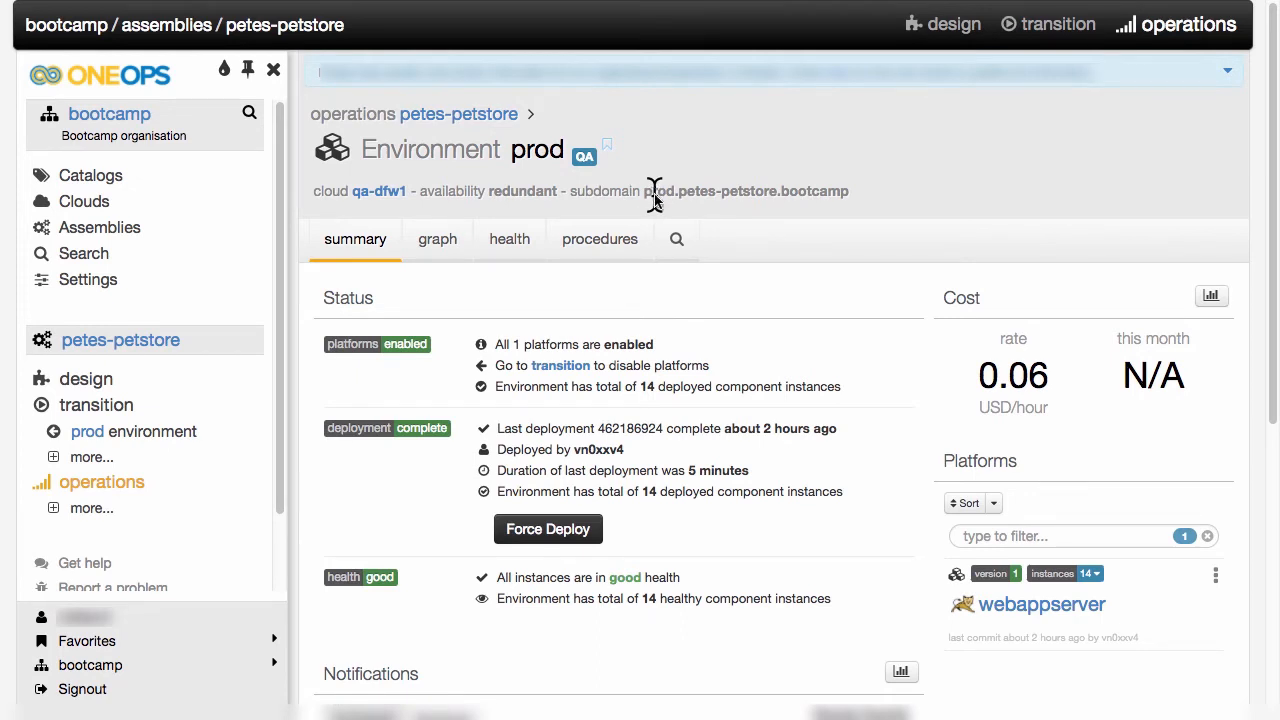
click(438, 247)
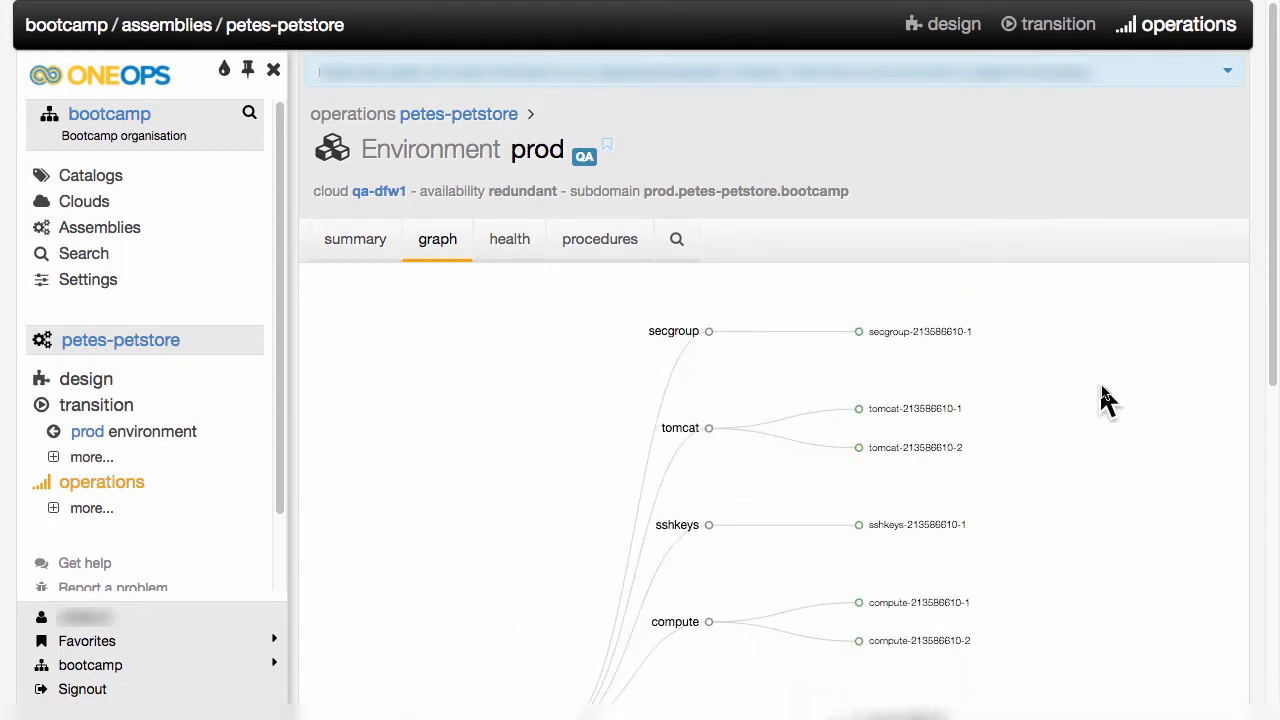
scroll(1107, 400, down, 2)
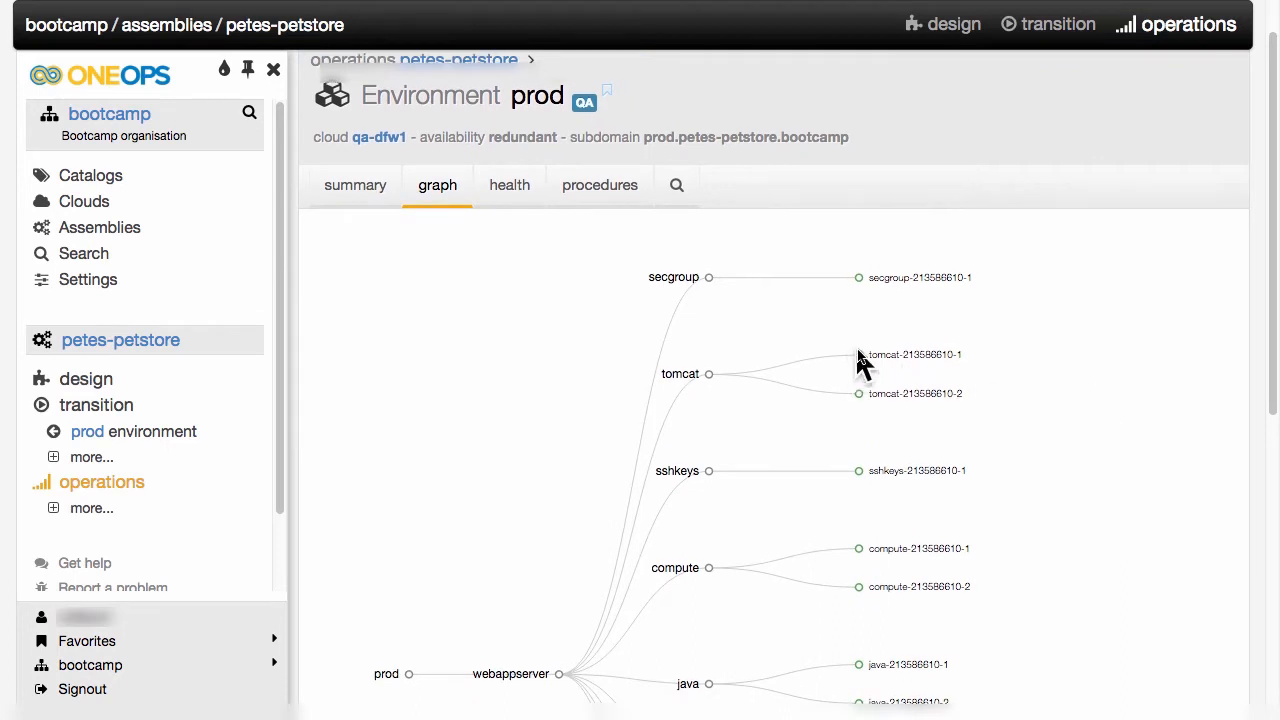
scroll(1110, 556, down, 2)
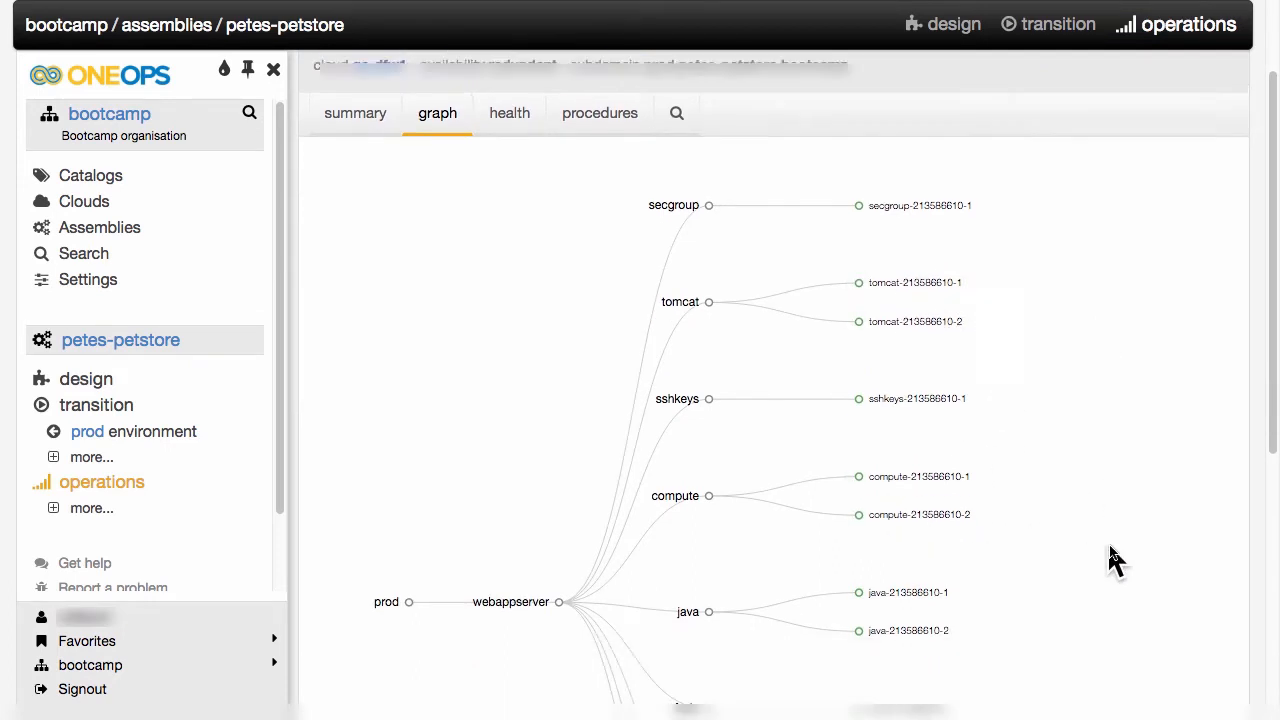
scroll(1115, 560, down, 1)
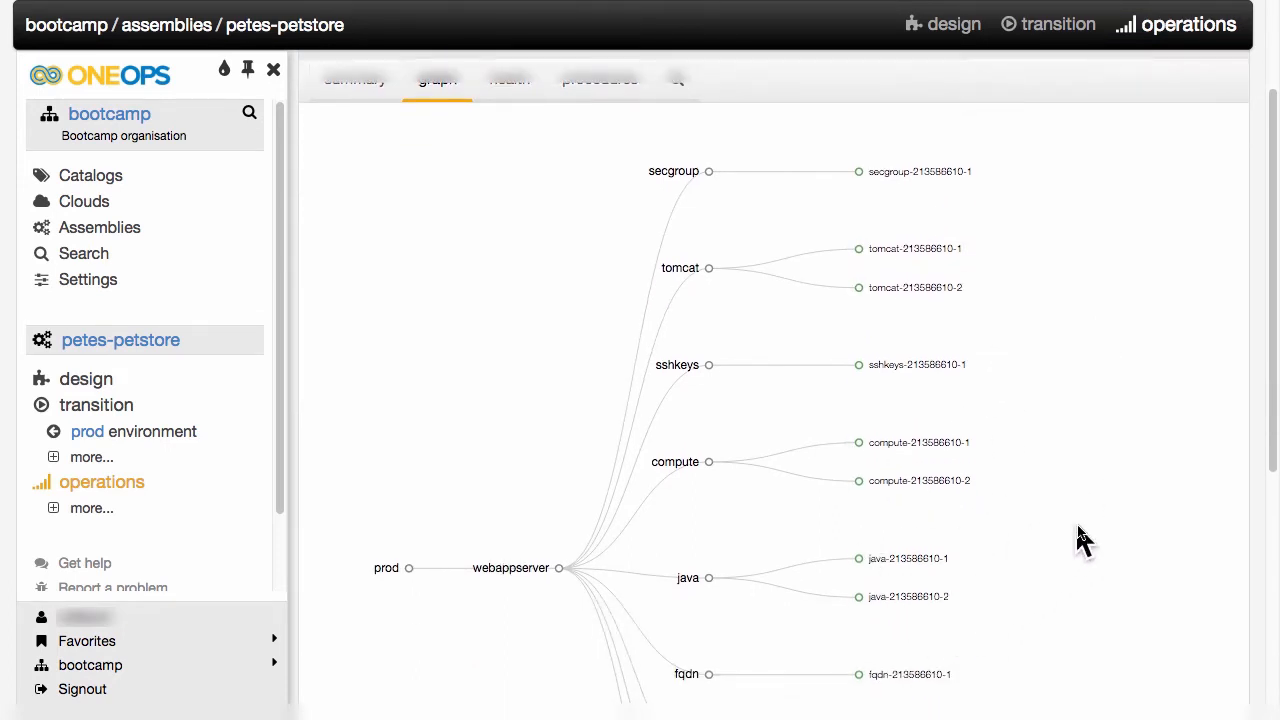
scroll(1076, 542, up, 5)
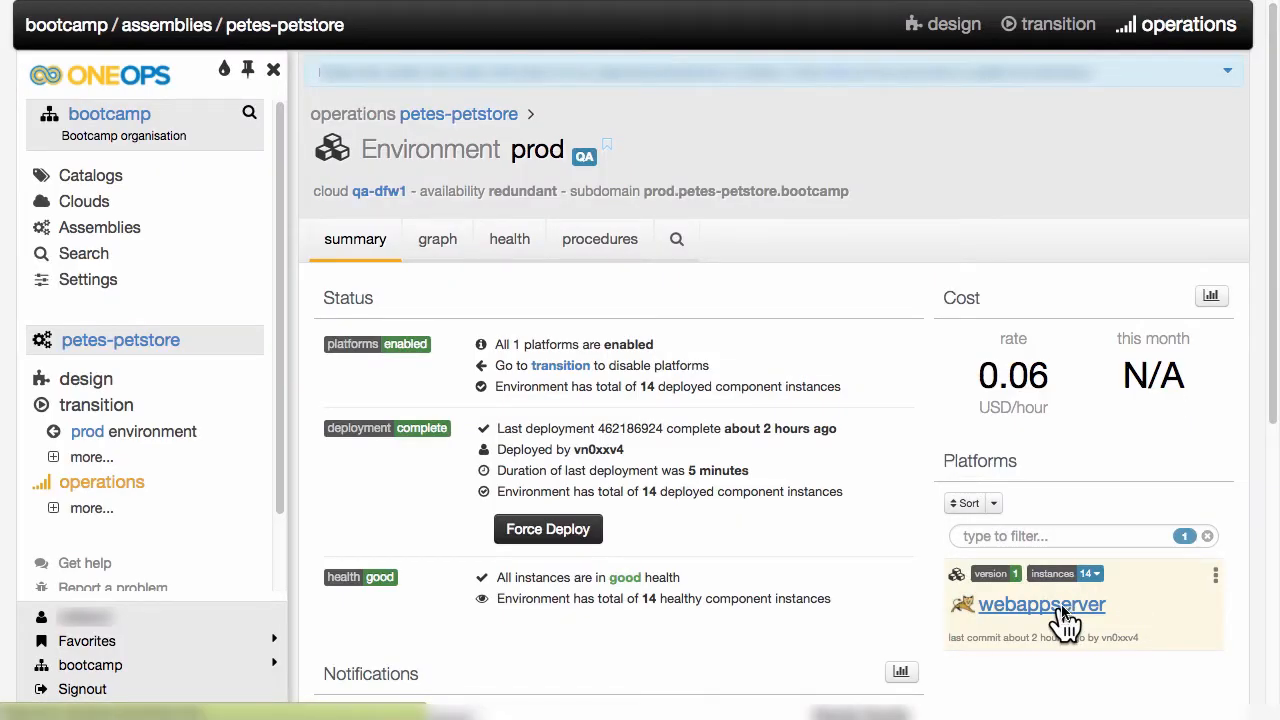
Open prod's webappserver platform and review its platform status, cloud status and component list
click(1045, 606)
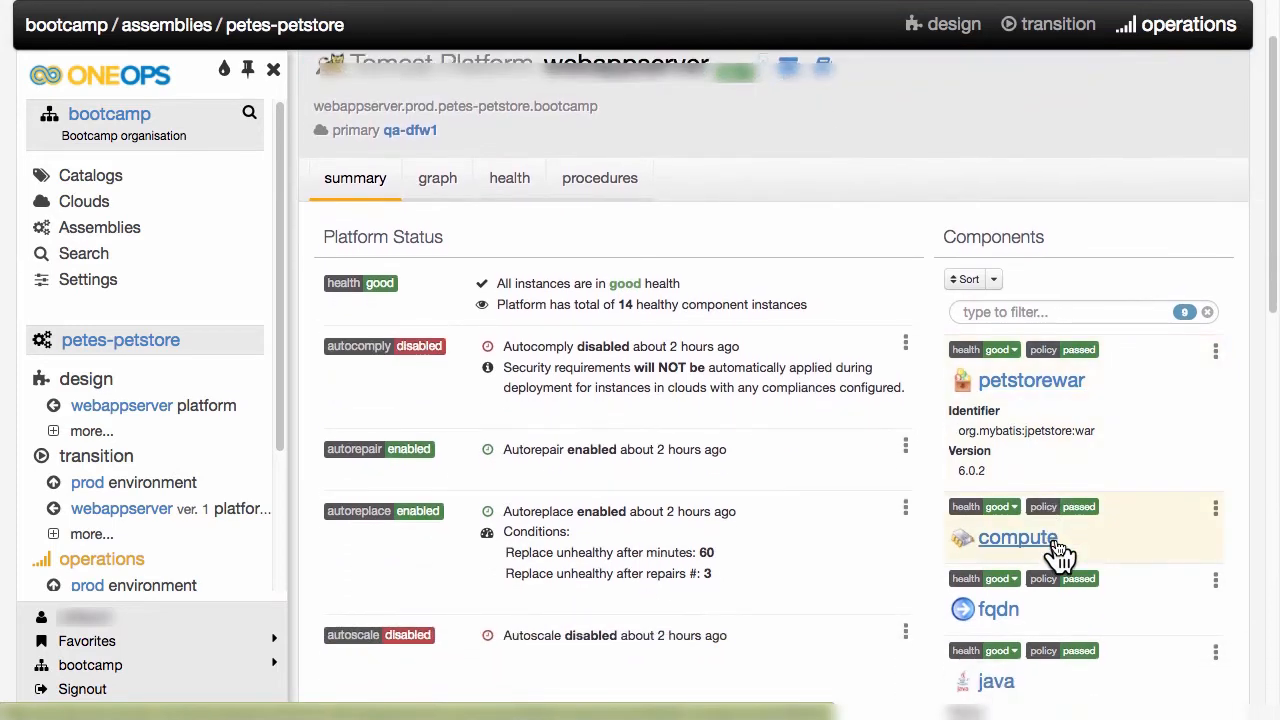
scroll(1058, 553, down, 5)
scroll(1058, 553, up, 3)
scroll(1058, 553, down, 10)
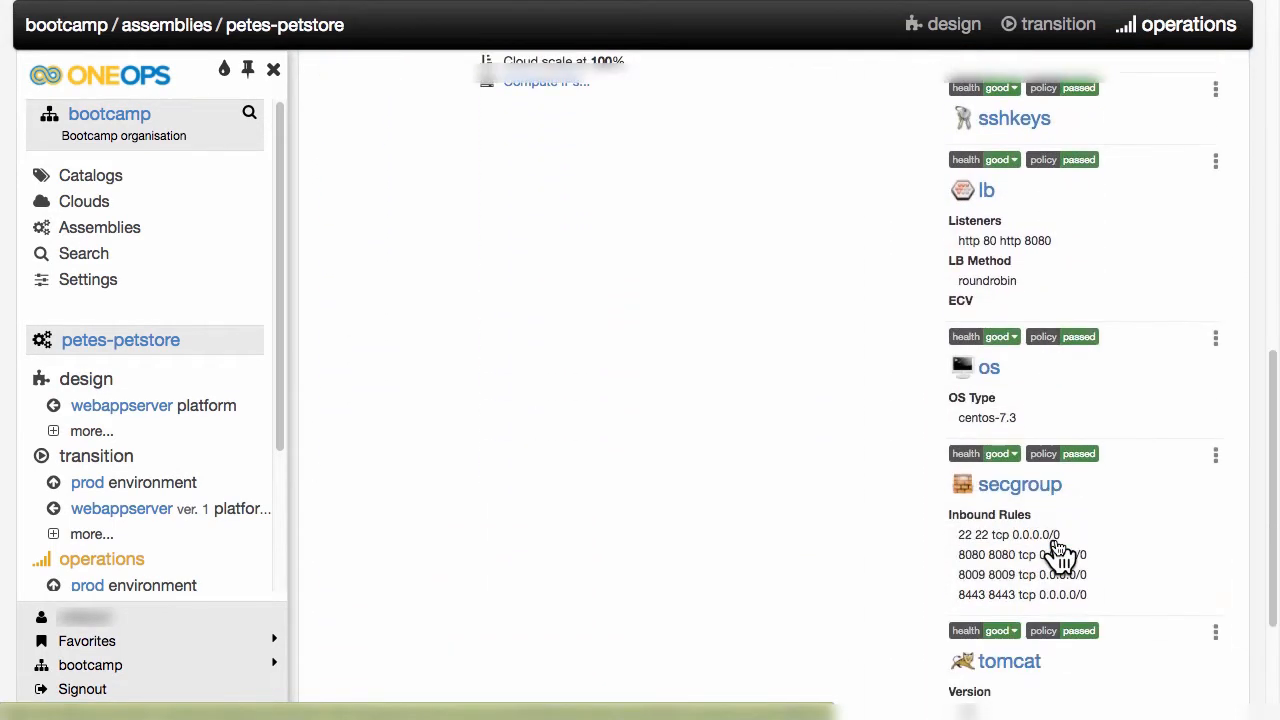
scroll(1058, 553, down, 3)
scroll(1058, 553, up, 10)
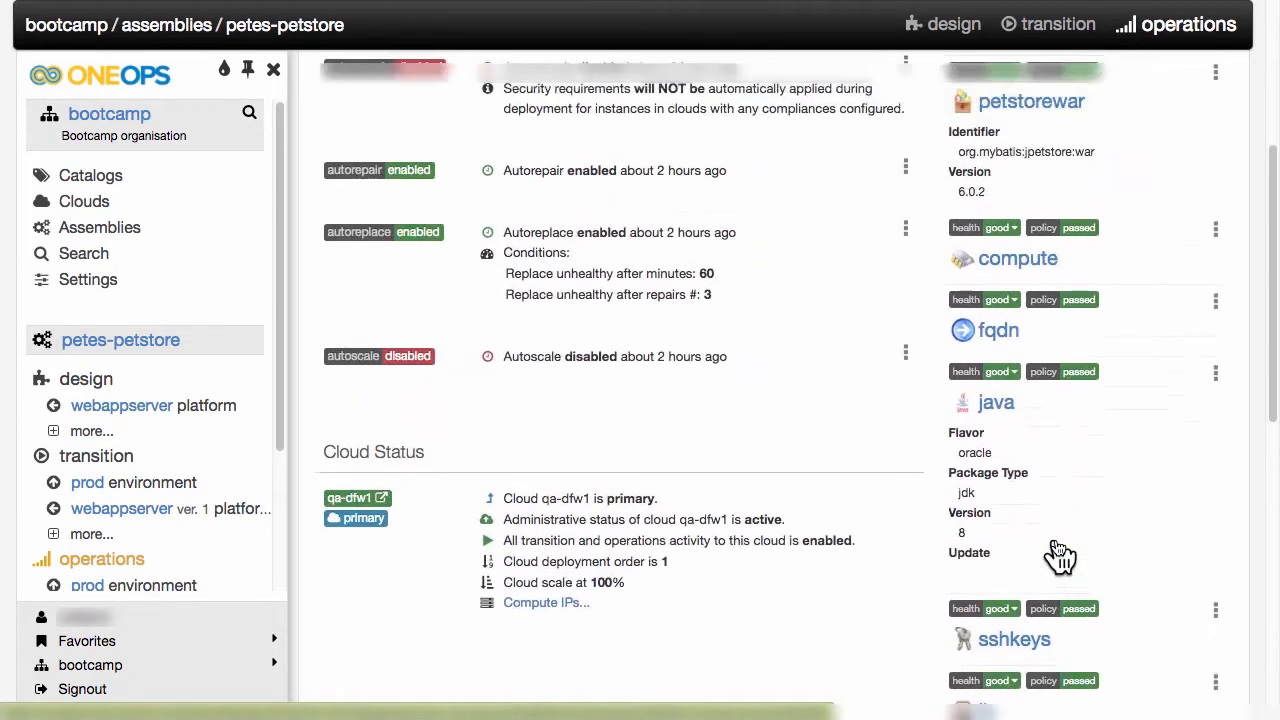
scroll(1058, 553, up, 3)
Open the webappserver platform's compute component to view its instances
click(1052, 416)
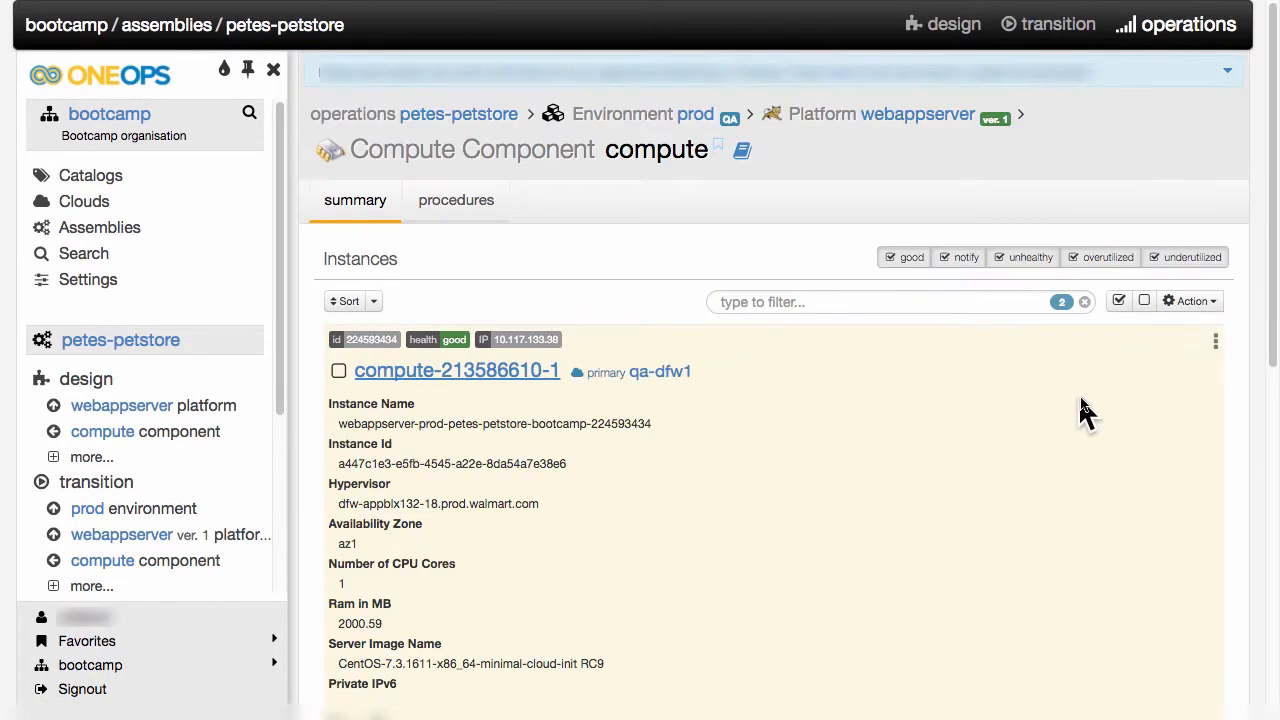
click(638, 377)
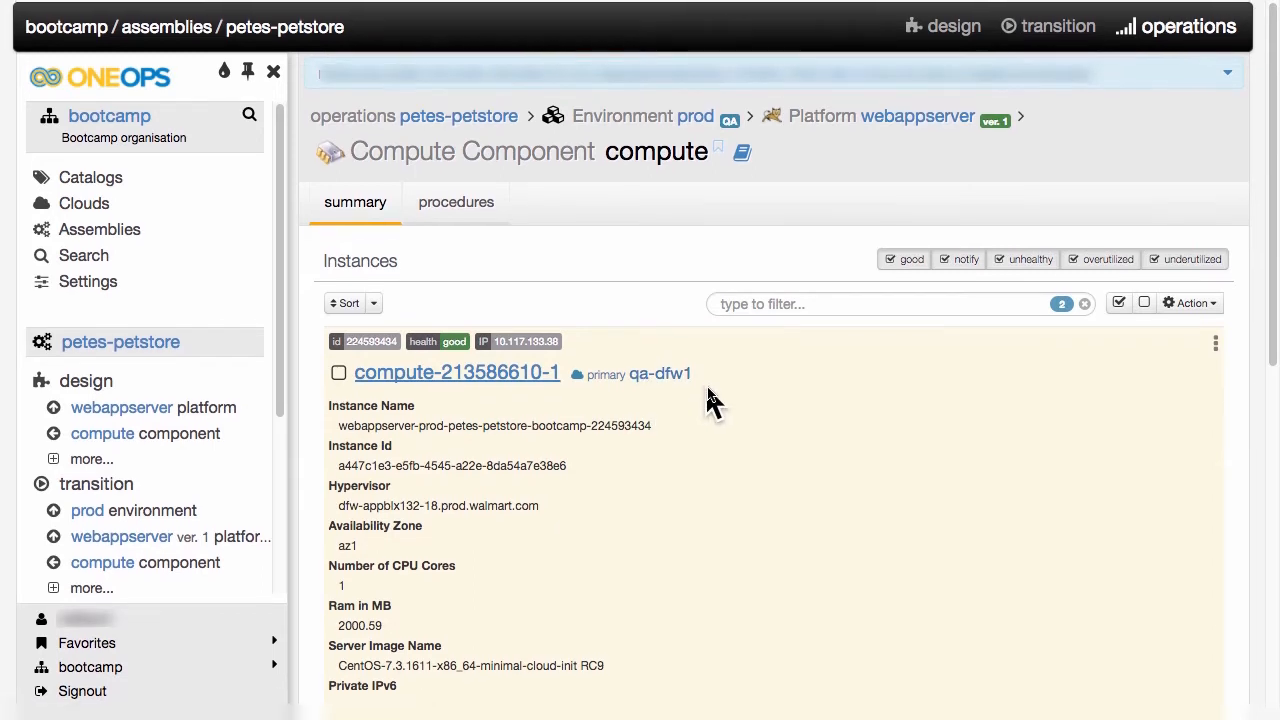
click(680, 388)
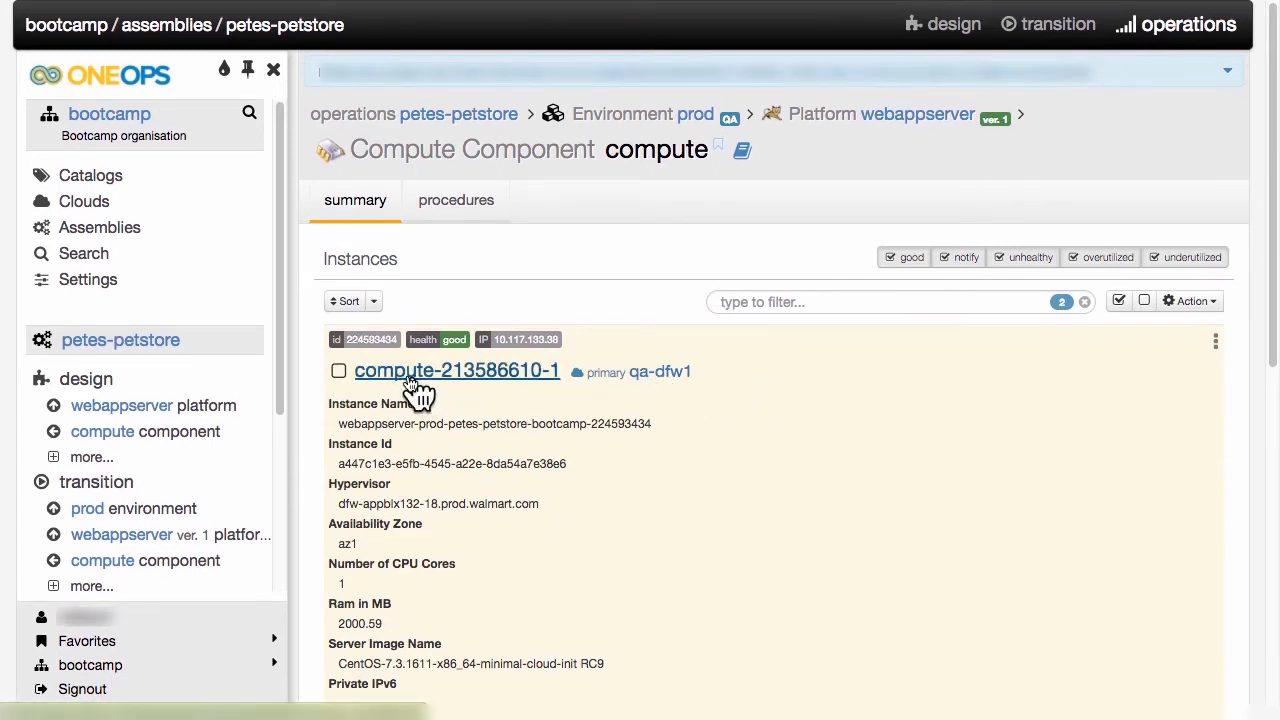
click(339, 371)
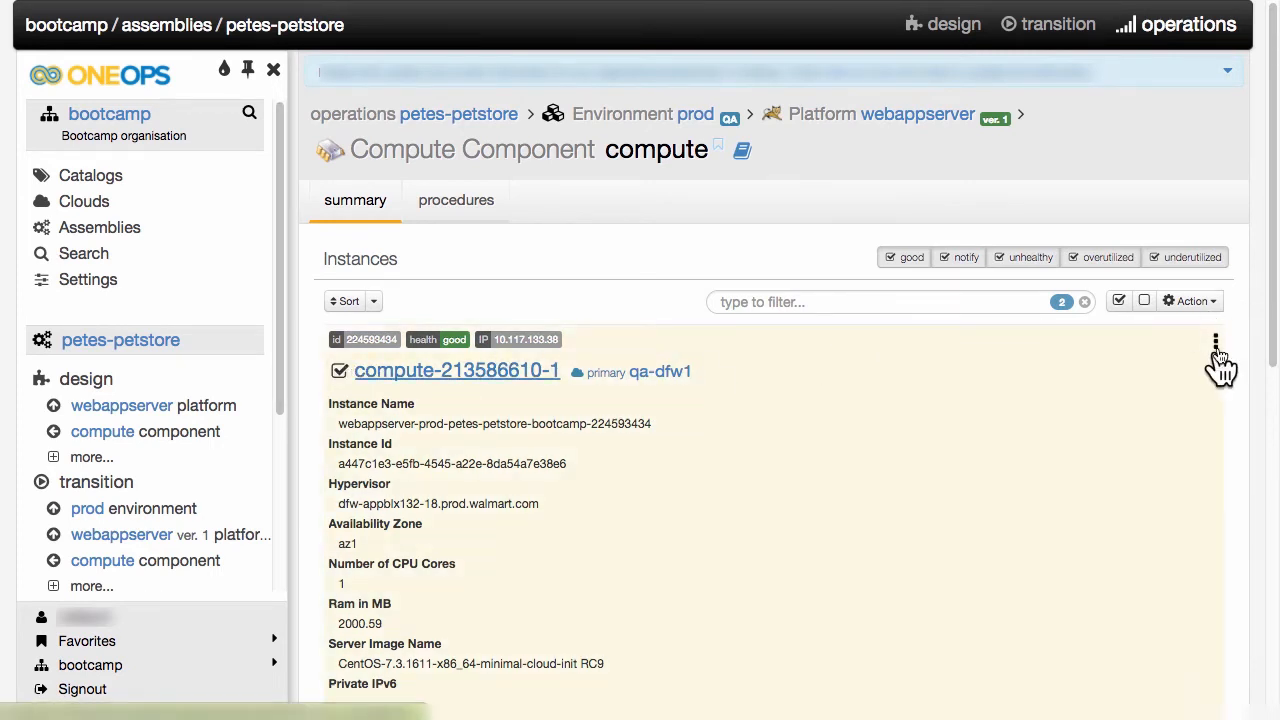
click(1213, 304)
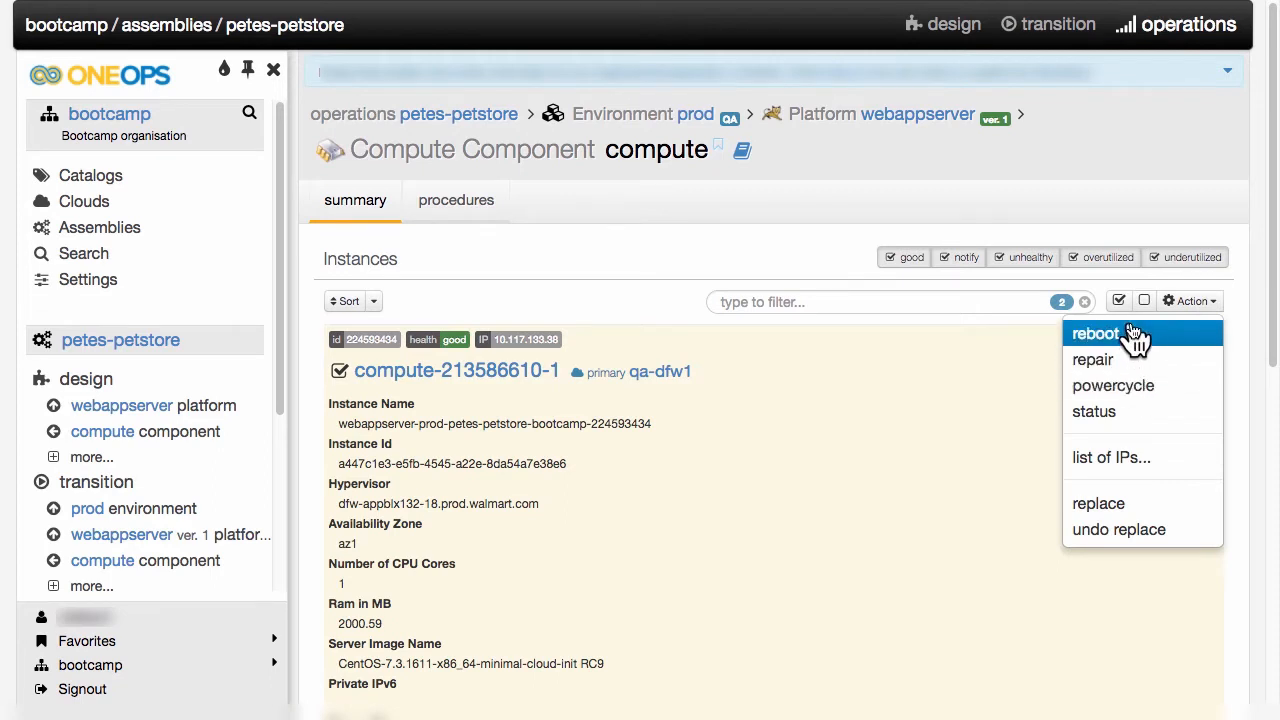
click(1012, 409)
click(1214, 346)
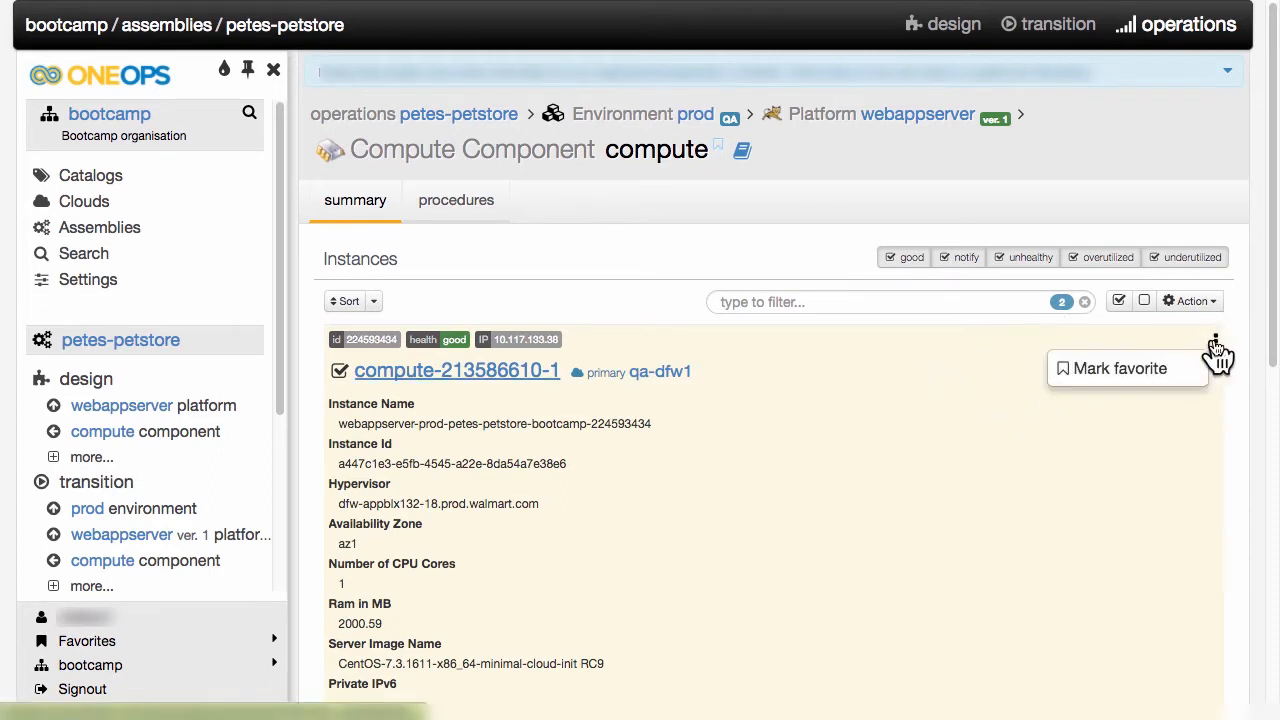
click(934, 434)
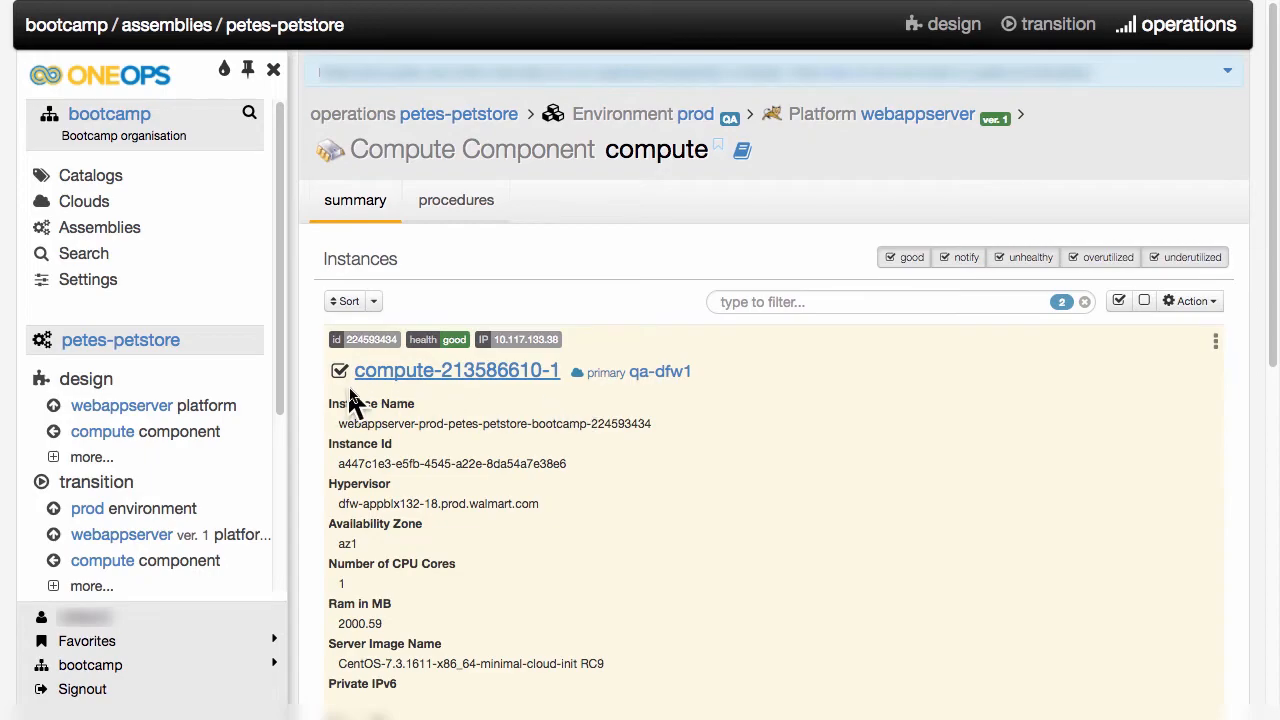
scroll(355, 400, down, 1)
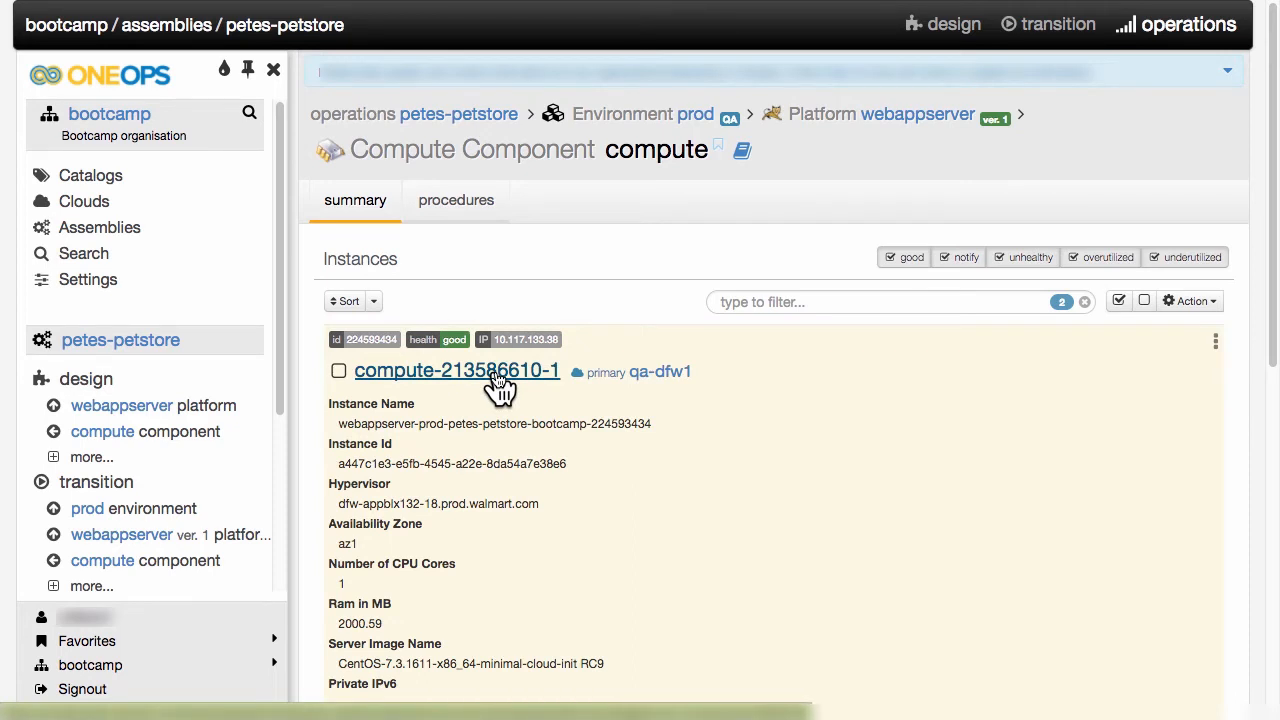
click(495, 377)
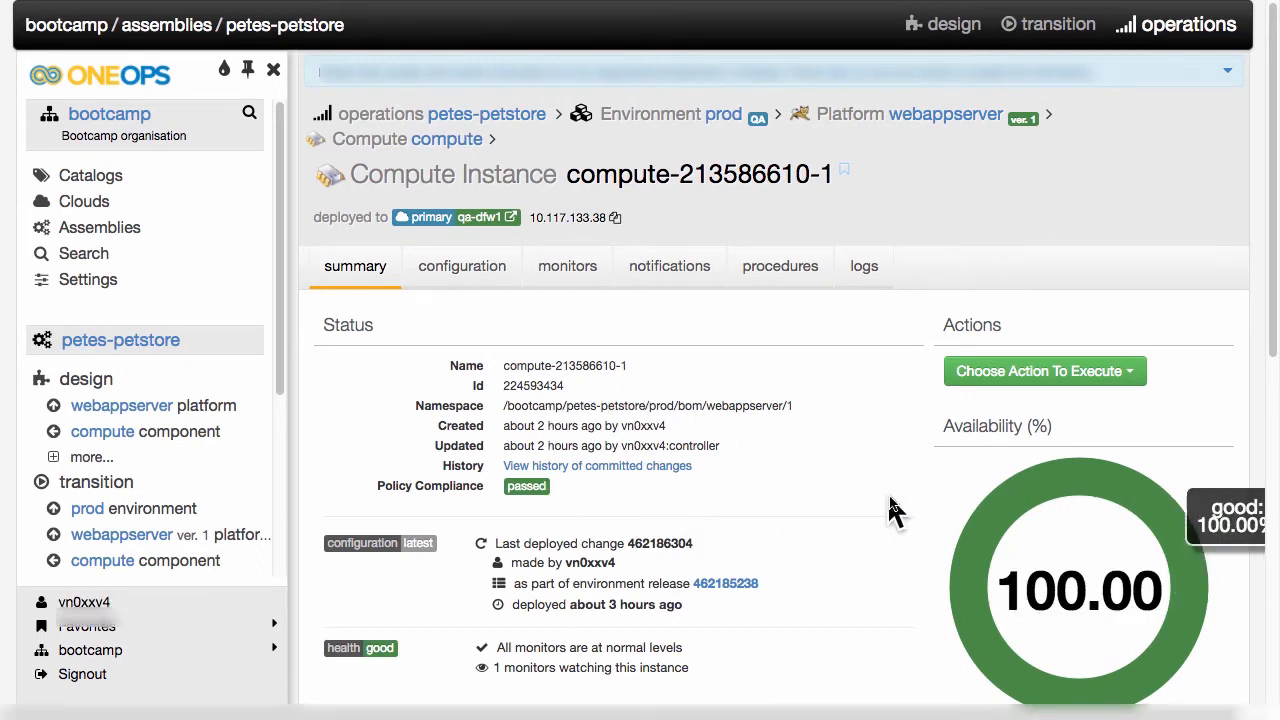
click(1113, 374)
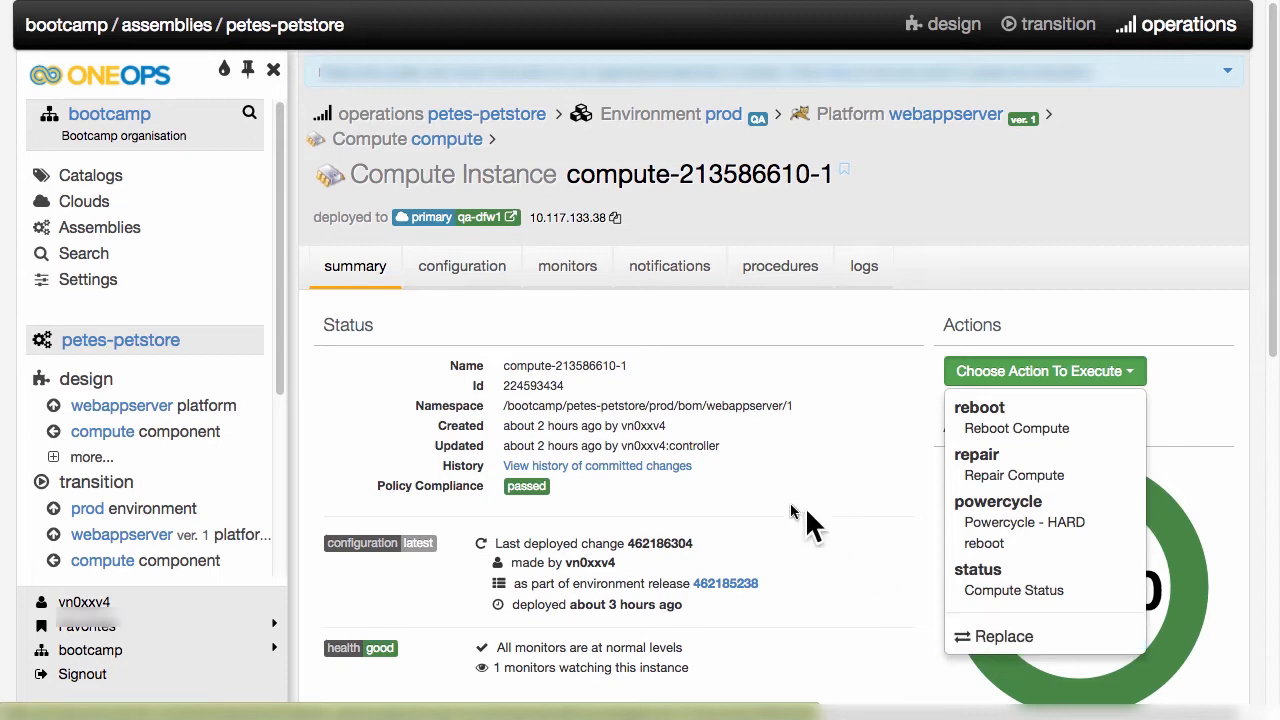
scroll(850, 510, down, 5)
scroll(850, 510, down, 4)
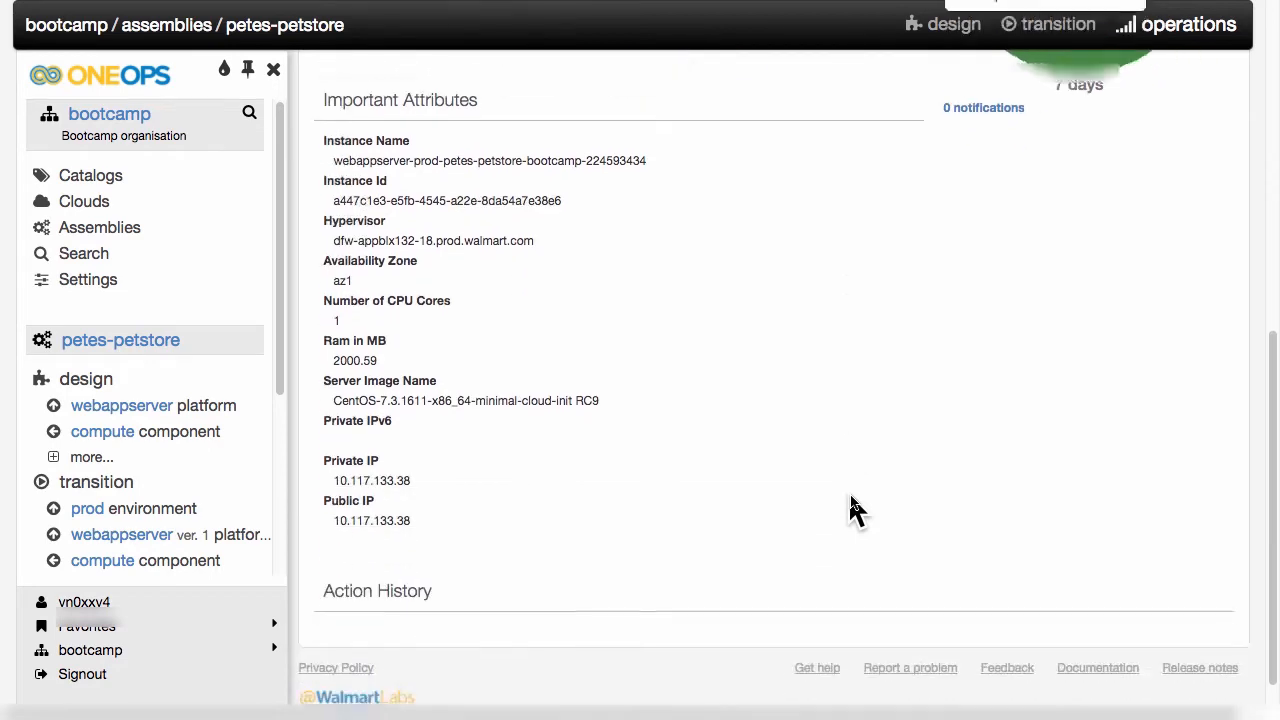
scroll(850, 510, up, 9)
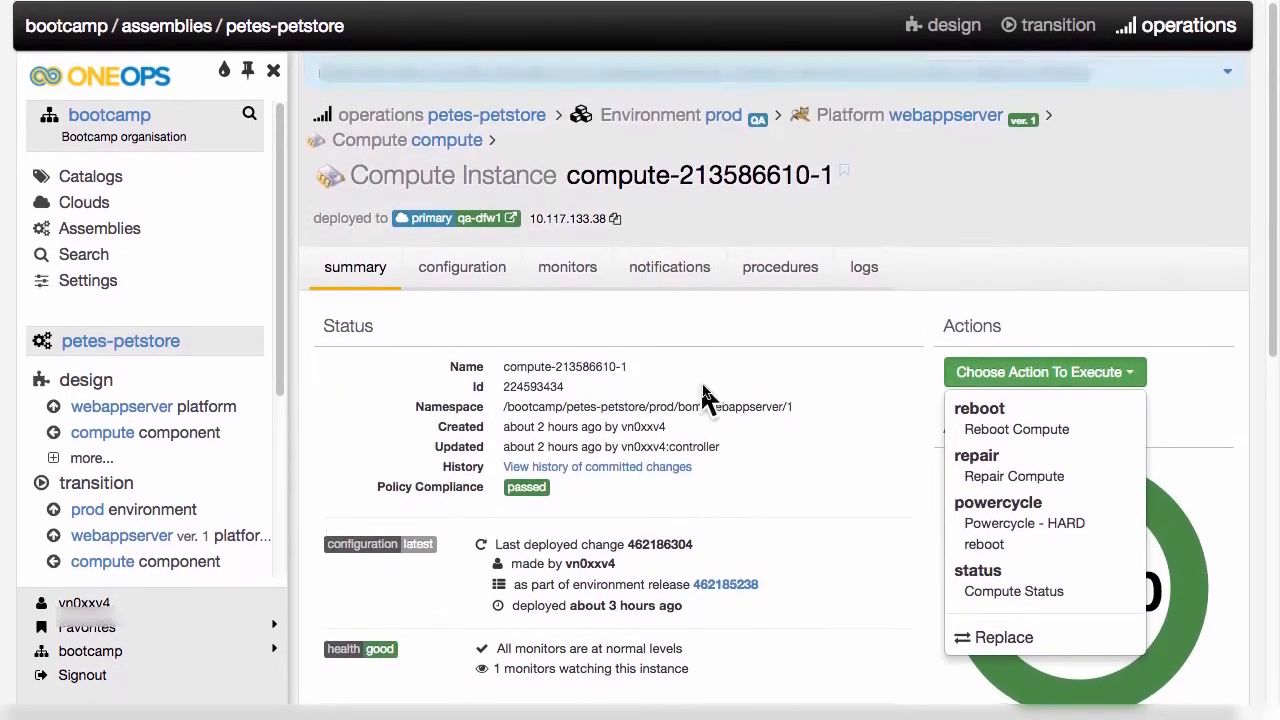
click(465, 280)
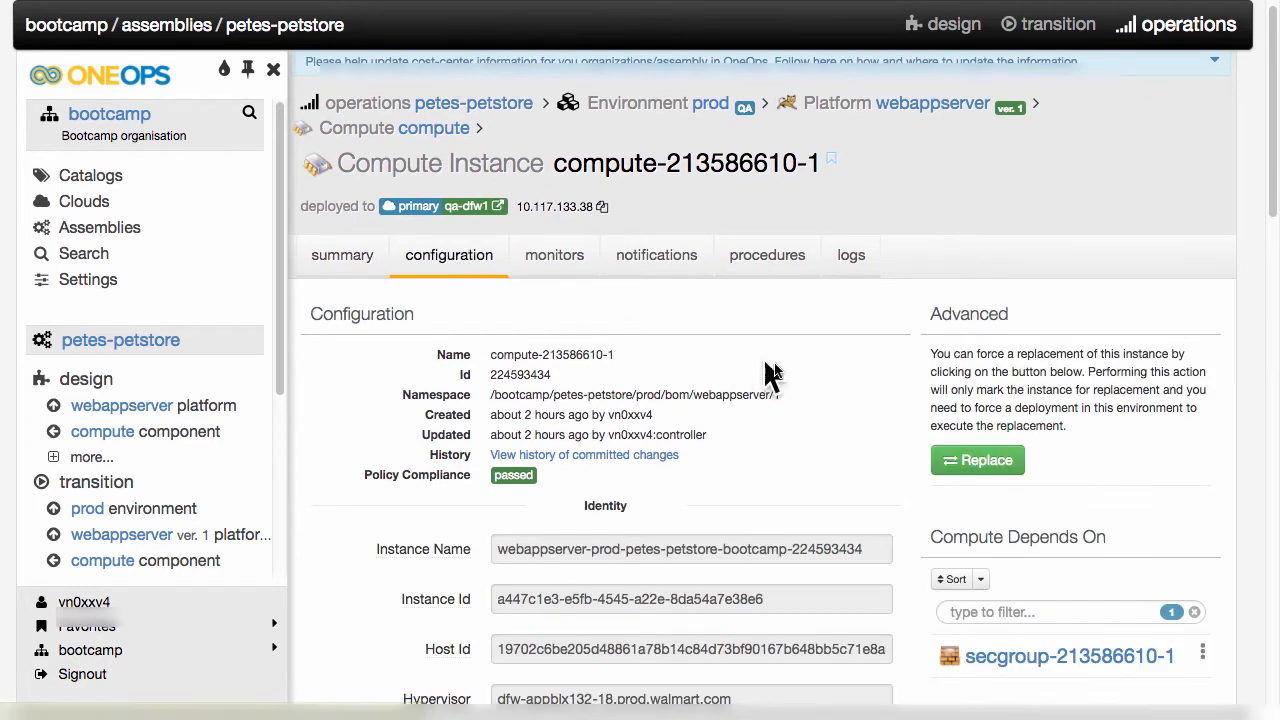
scroll(780, 372, down, 5)
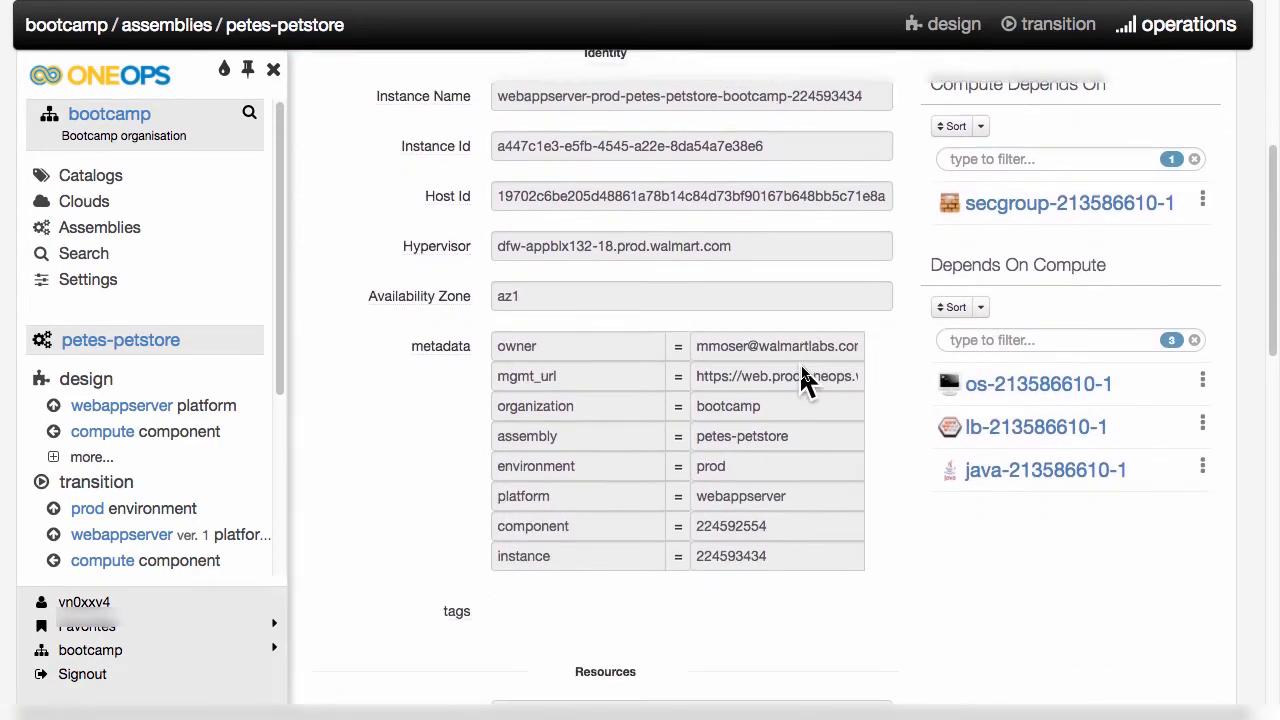
scroll(805, 378, up, 5)
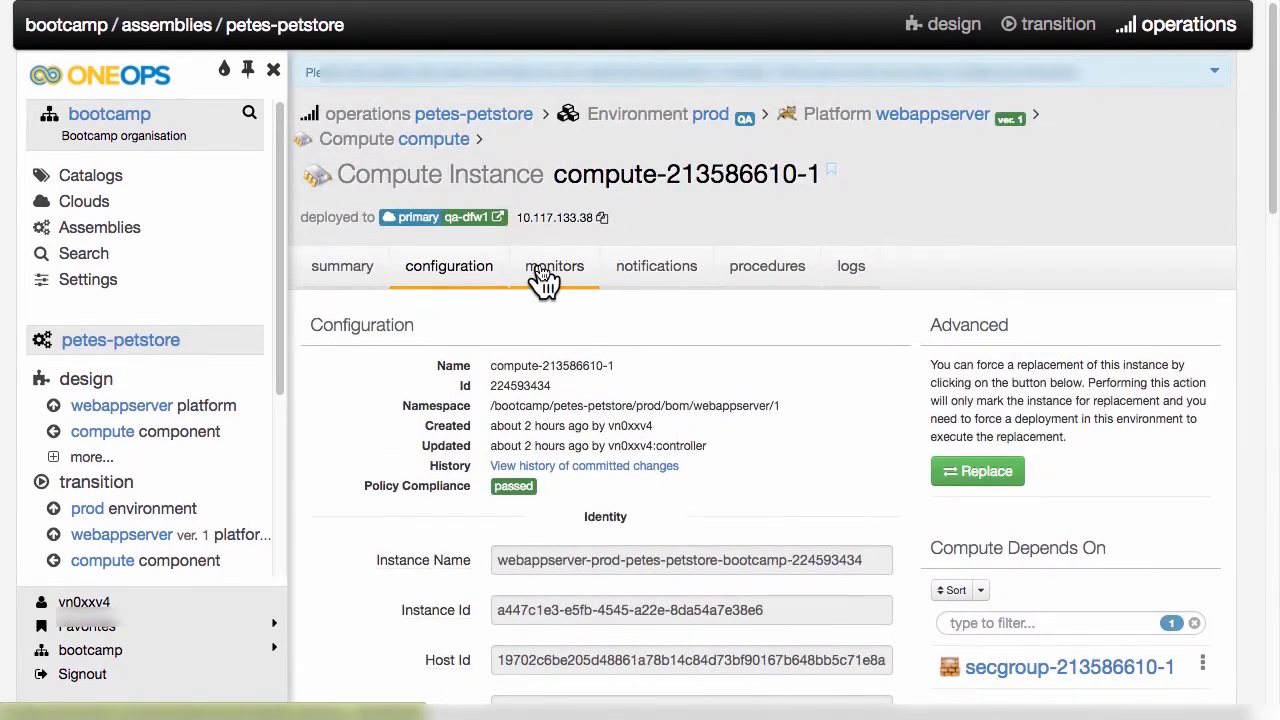
click(545, 266)
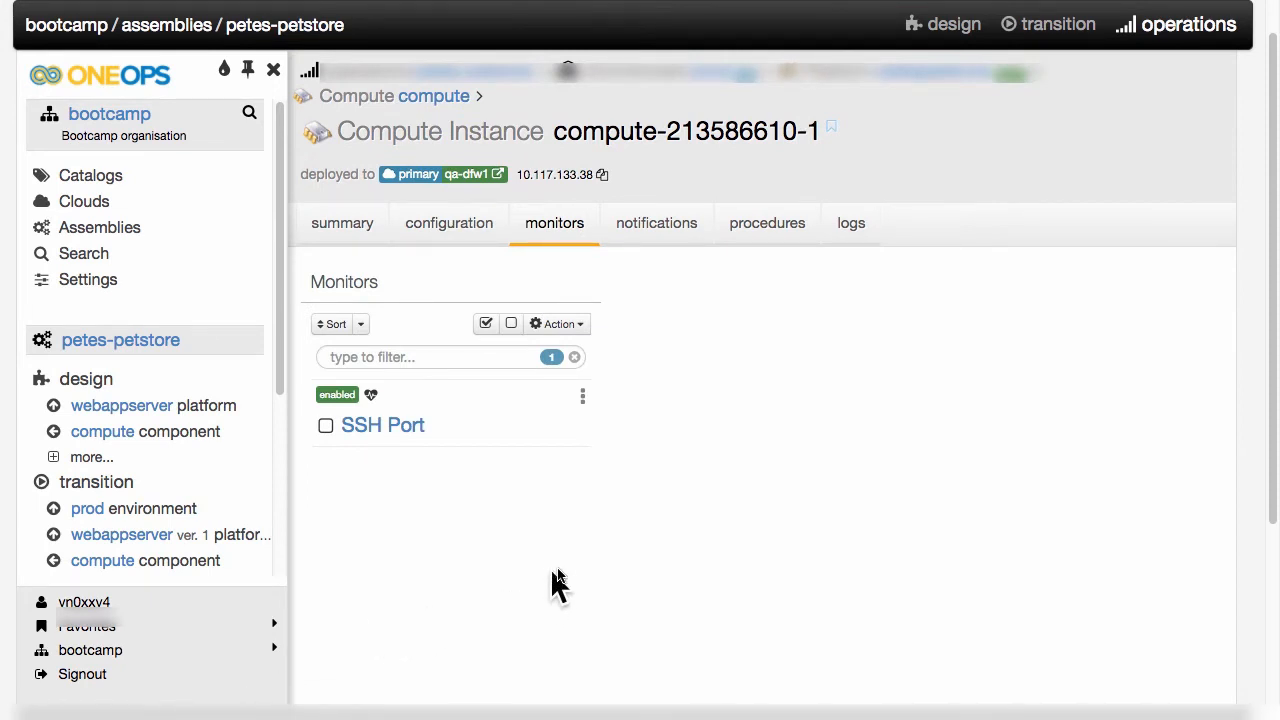
click(658, 240)
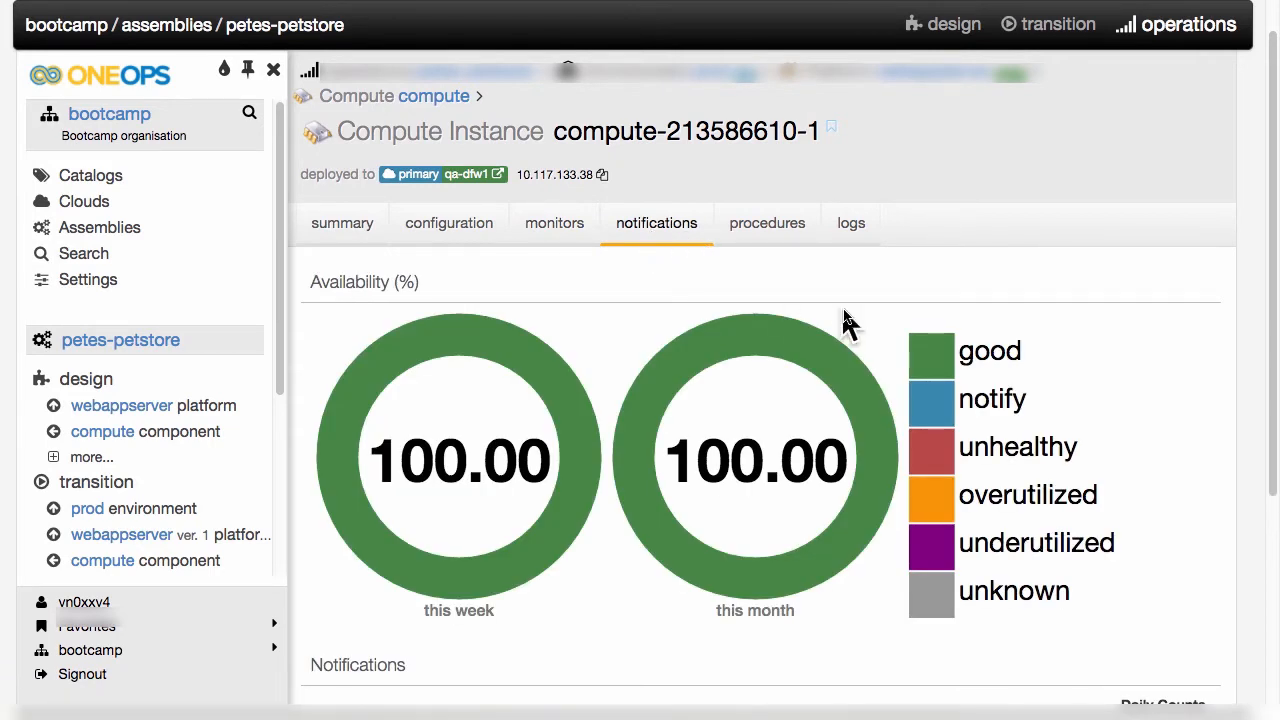
click(770, 240)
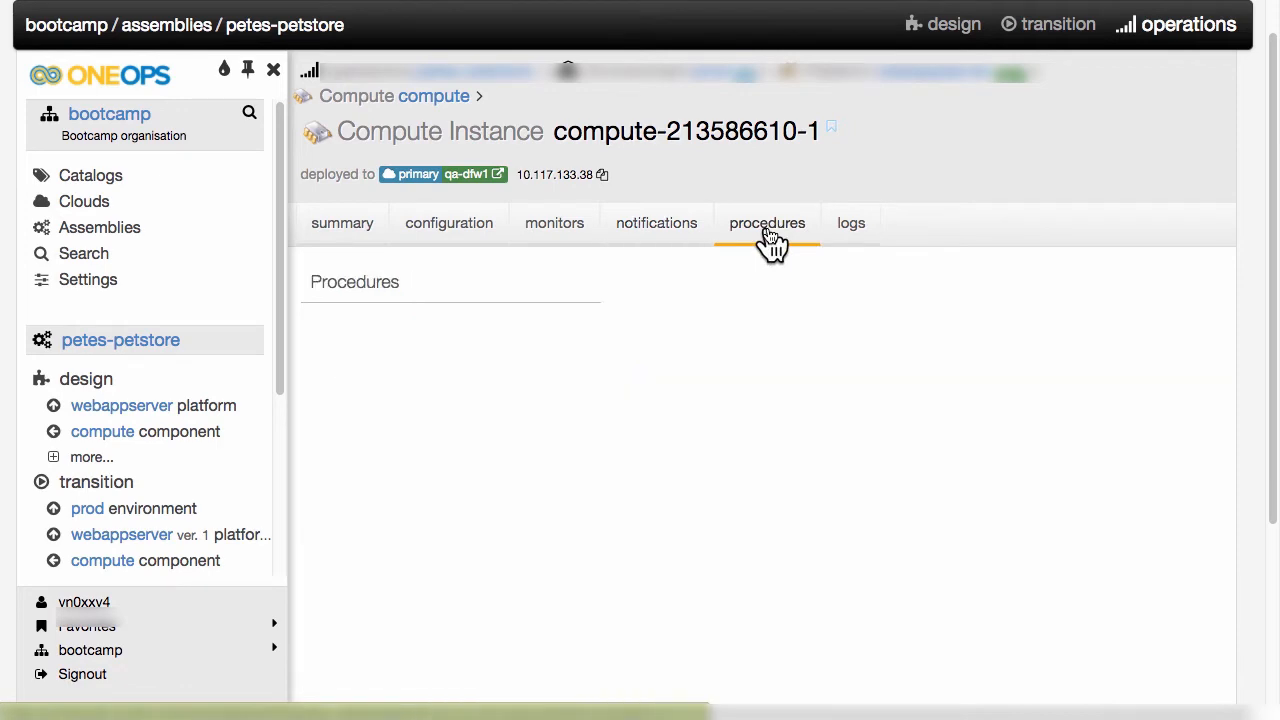
click(855, 240)
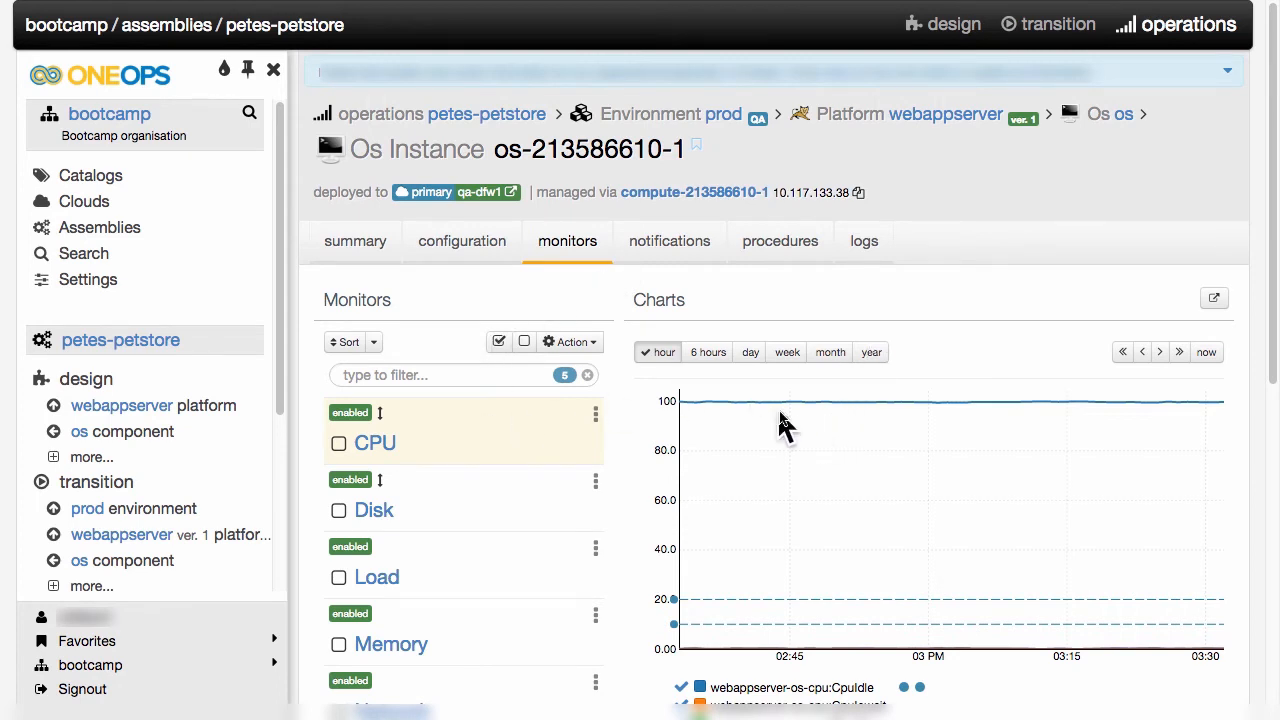
scroll(520, 475, down, 2)
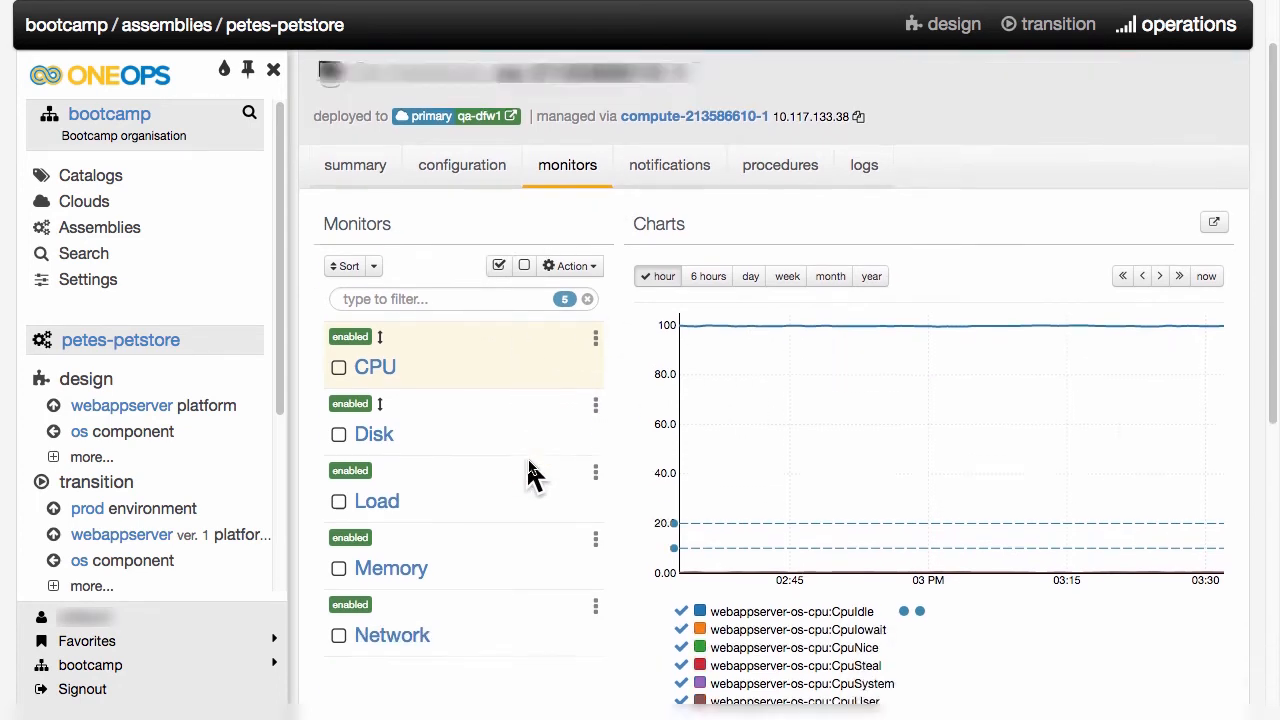
click(380, 455)
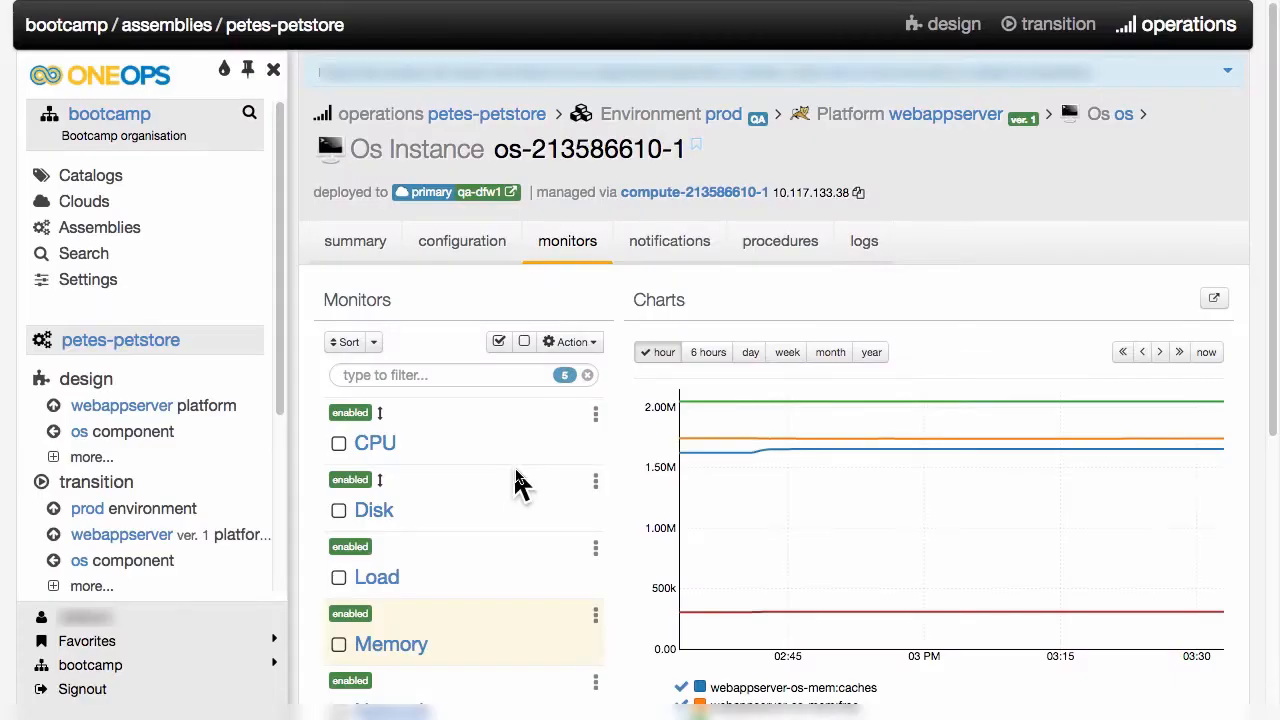
Open the webappserver platform in the petes-petstore design and start adding a new user component
click(128, 407)
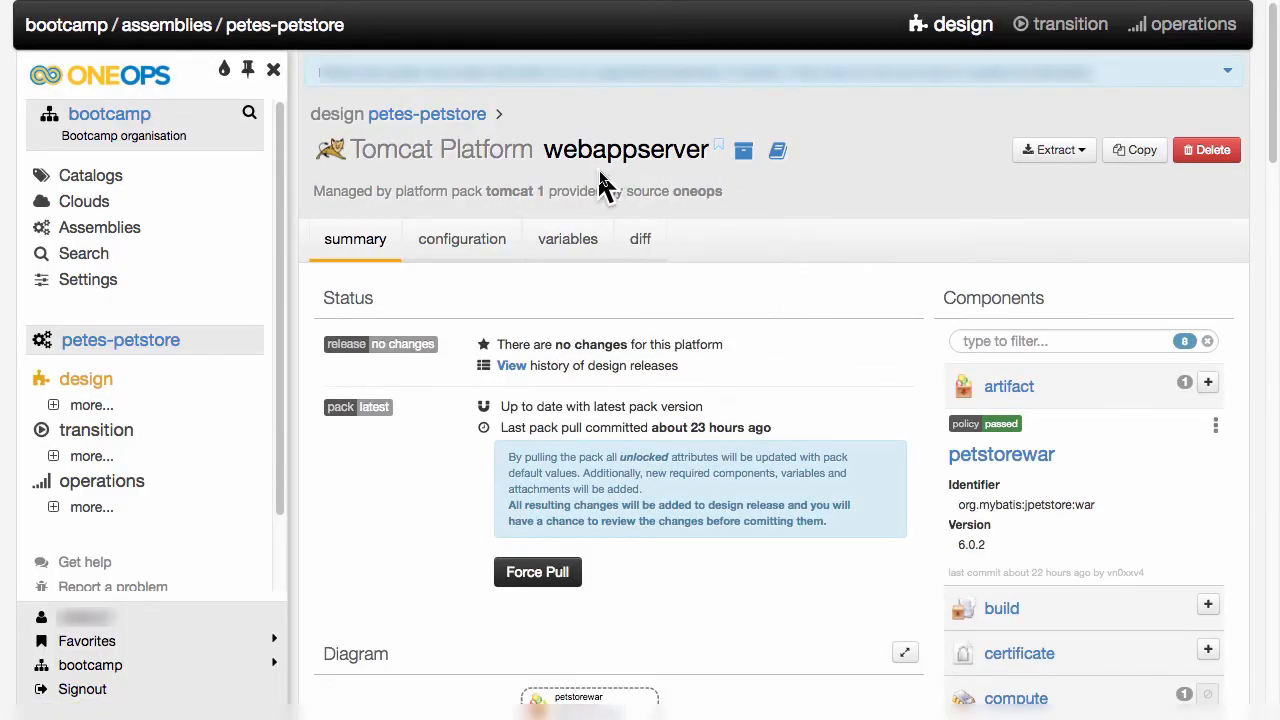
scroll(1143, 449, down, 4)
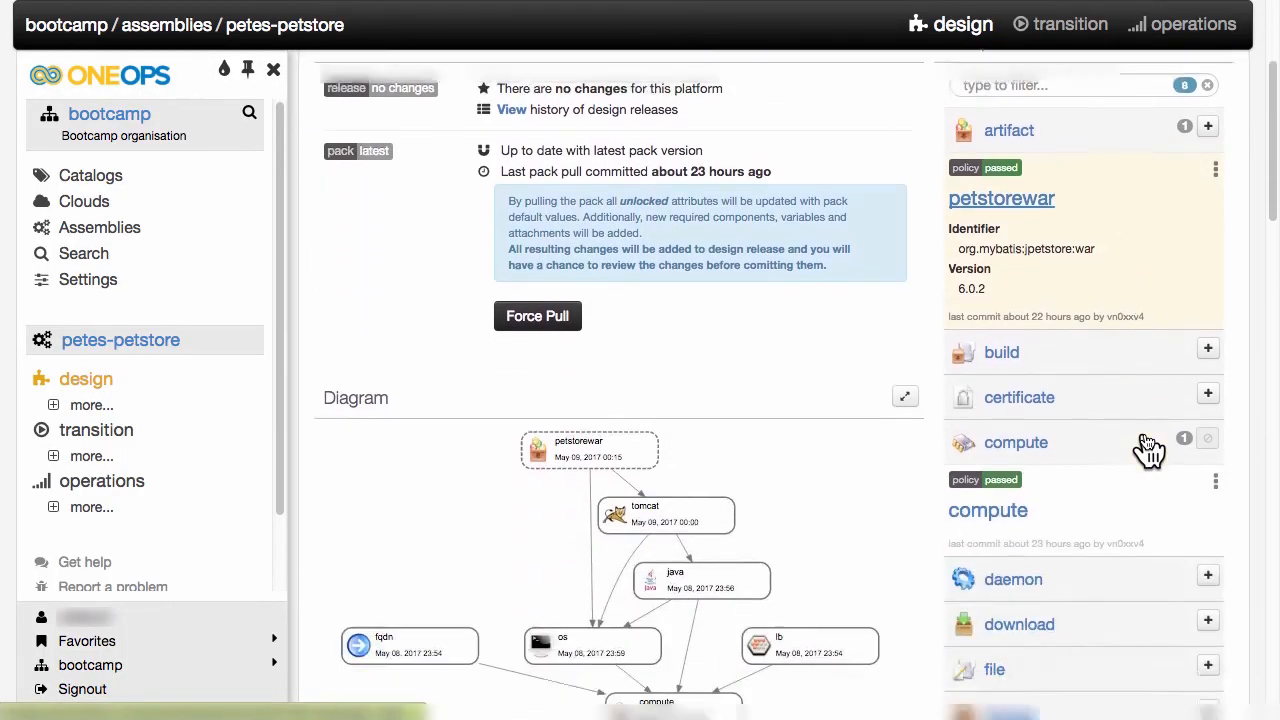
scroll(1148, 450, down, 10)
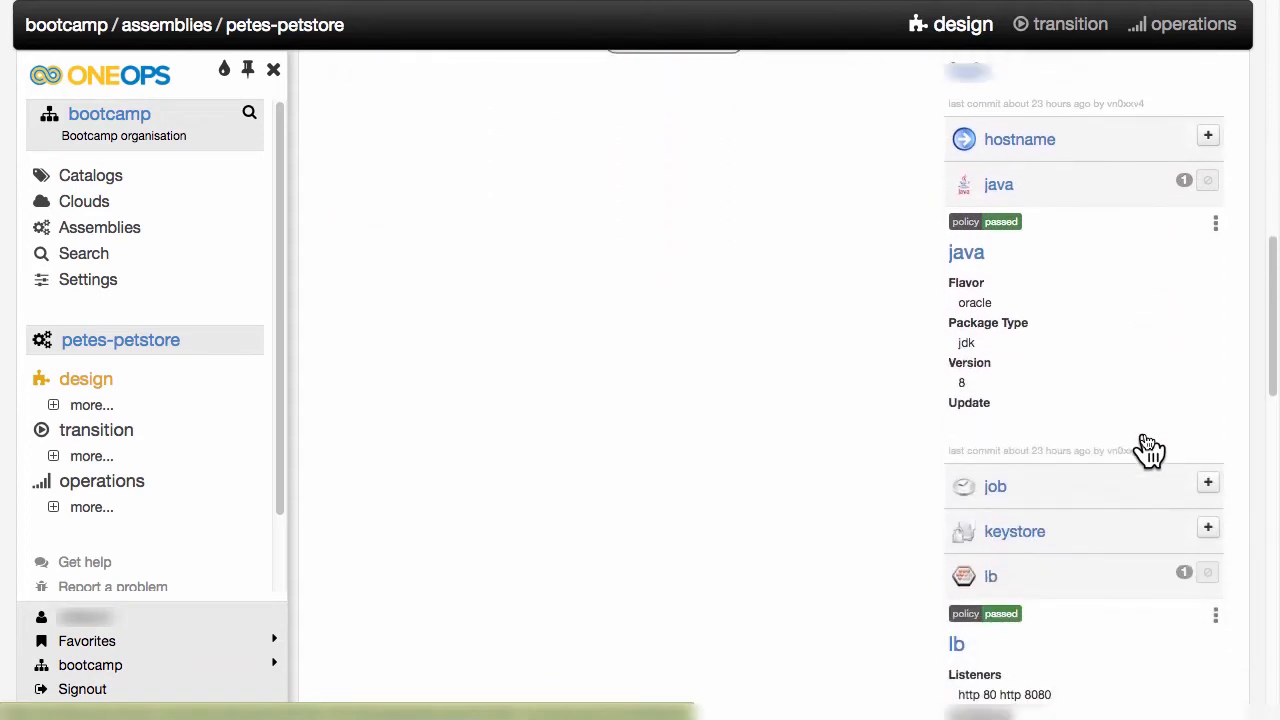
scroll(1148, 450, down, 8)
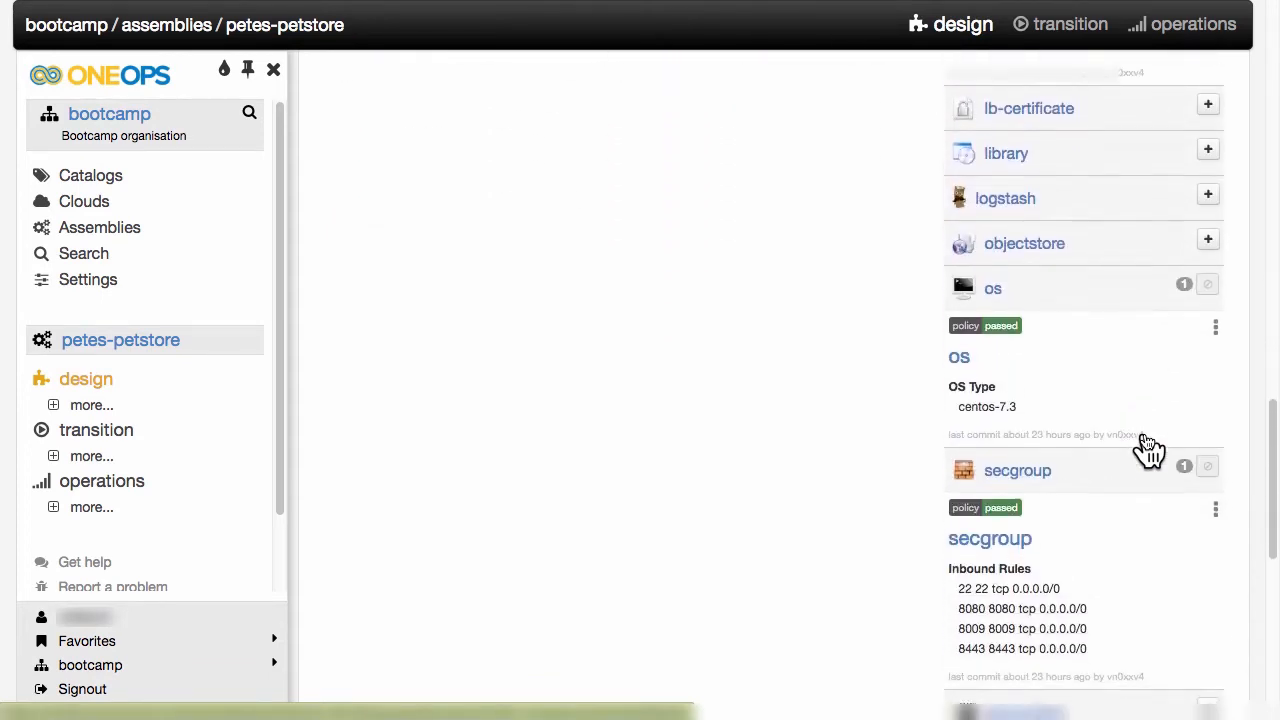
scroll(1194, 550, down, 3)
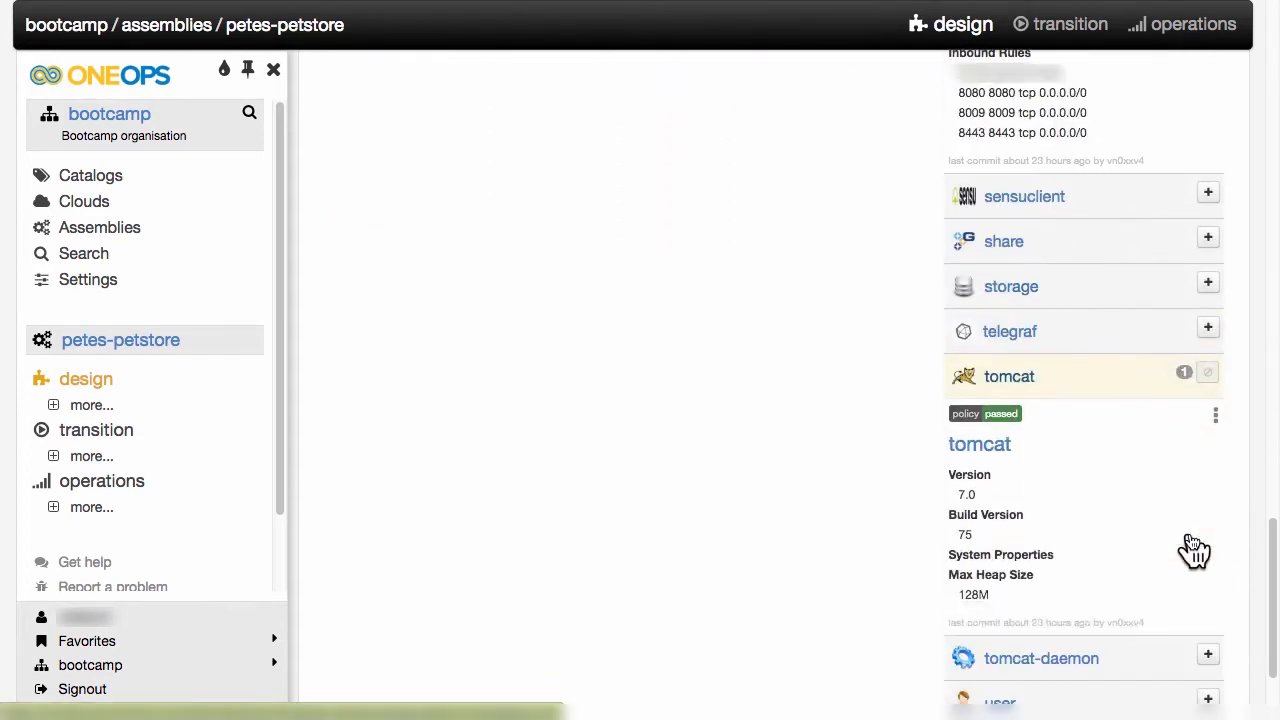
scroll(1194, 550, down, 1)
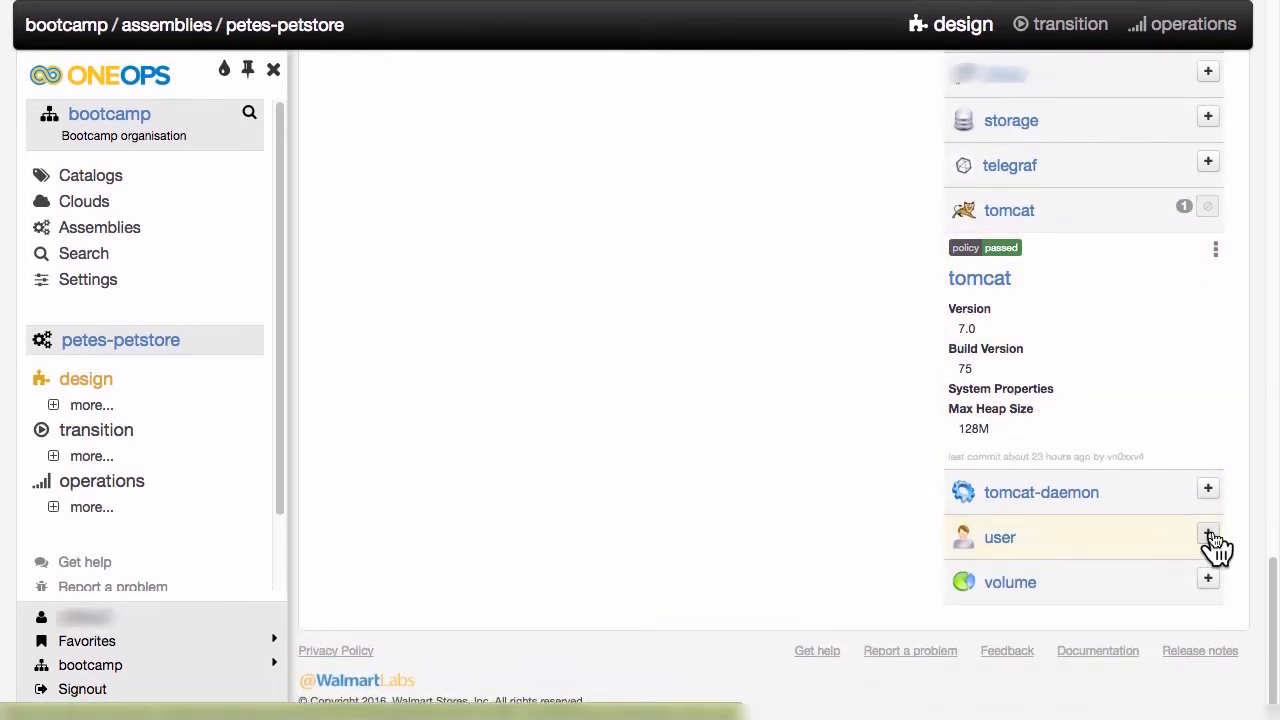
click(1209, 537)
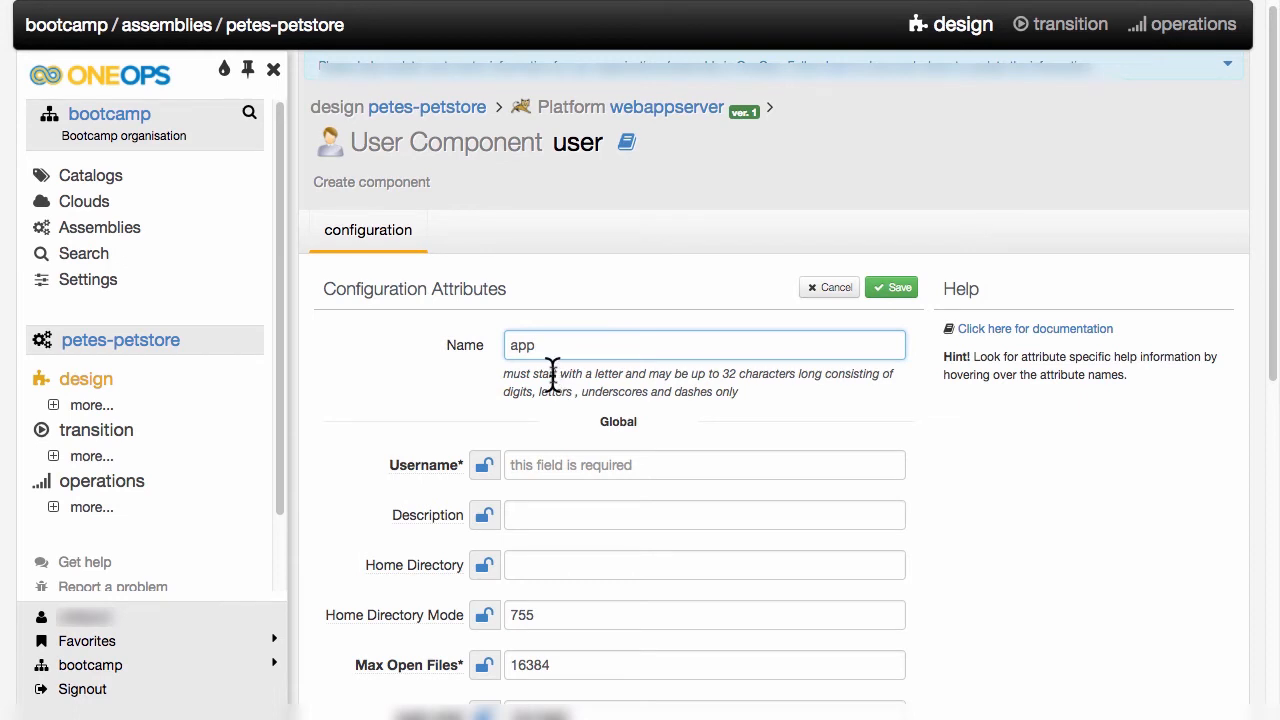
Configure the user component with name and username app, enter an SSH public key in Authorized Keys and the password, and save it
click(552, 463)
text(app)
key(Tab)
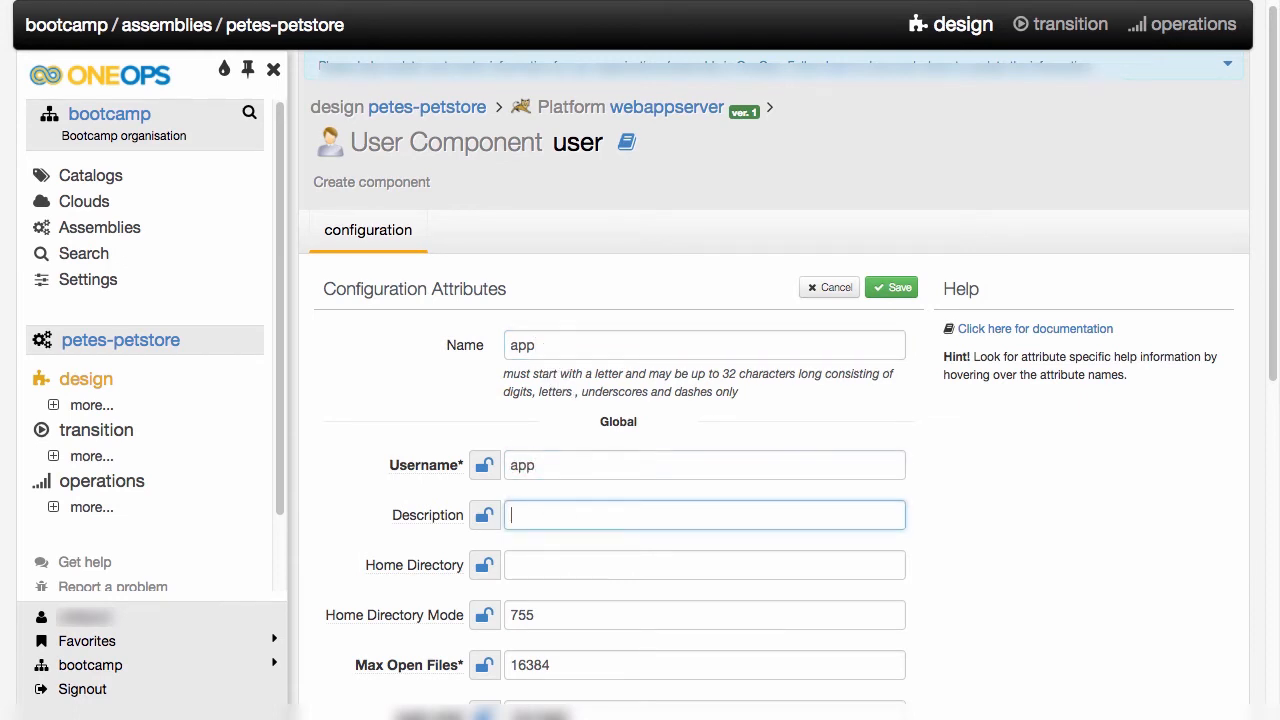
scroll(649, 563, down, 5)
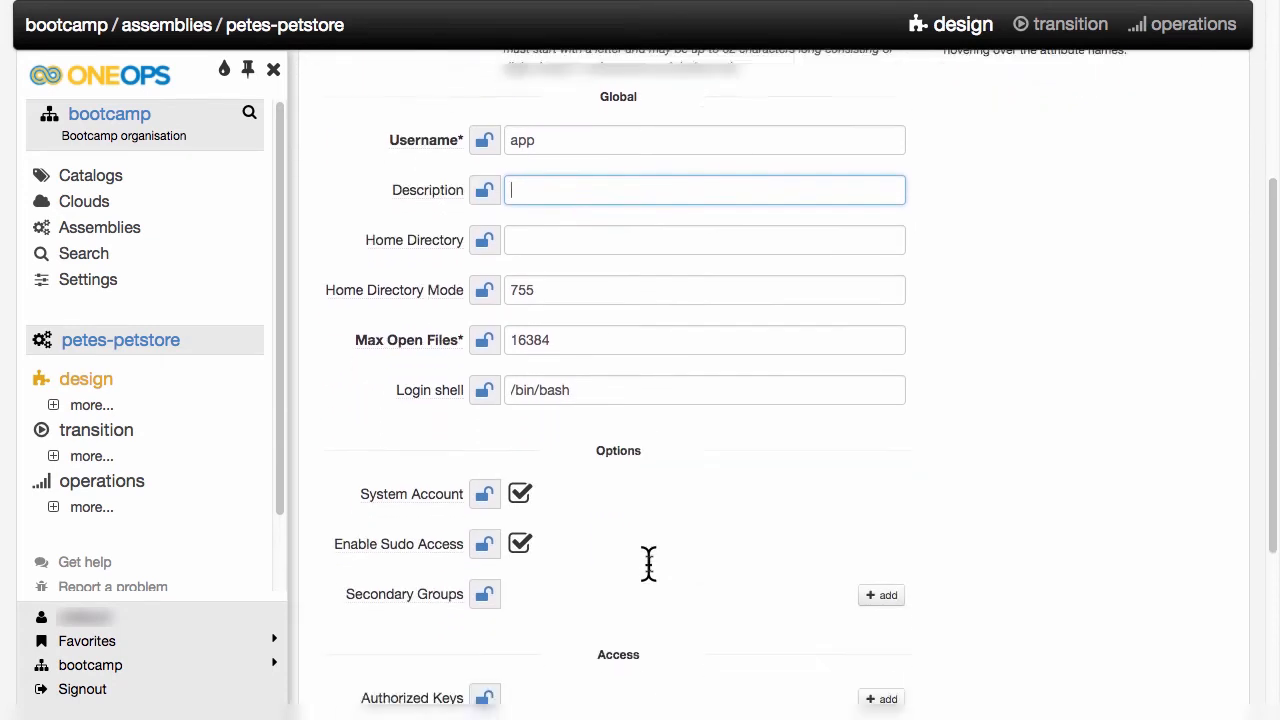
scroll(649, 563, down, 3)
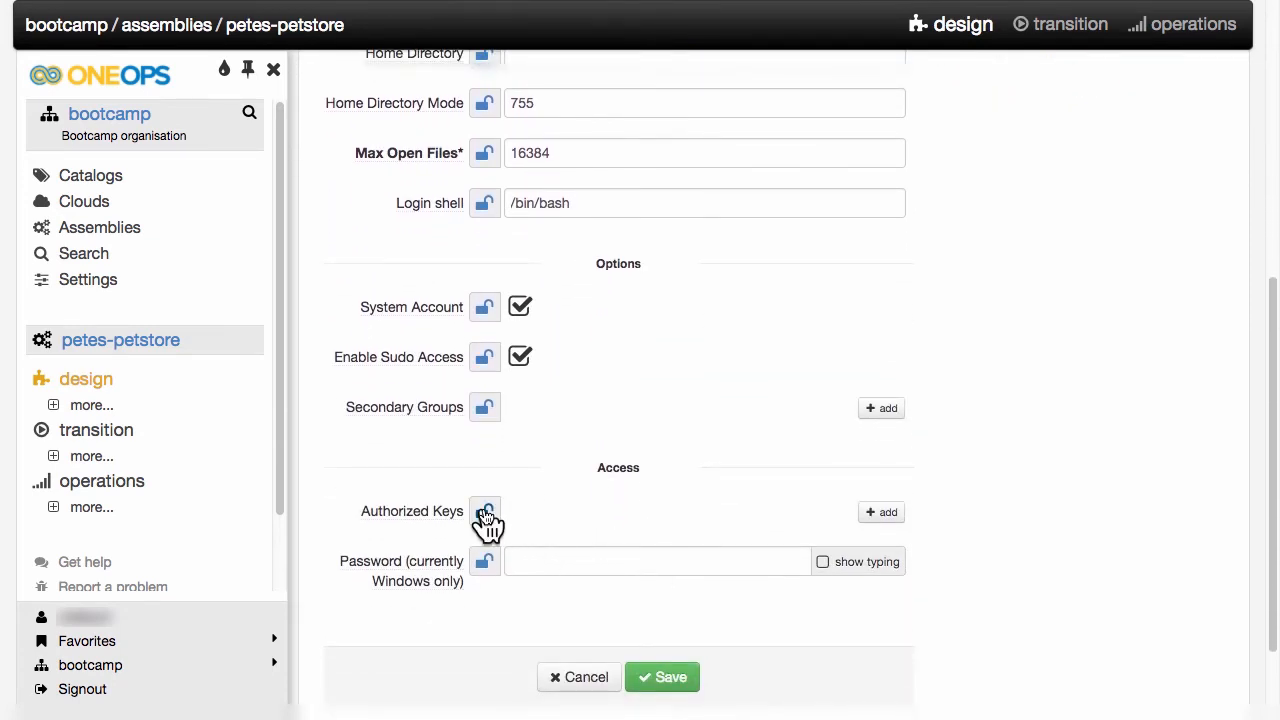
click(886, 516)
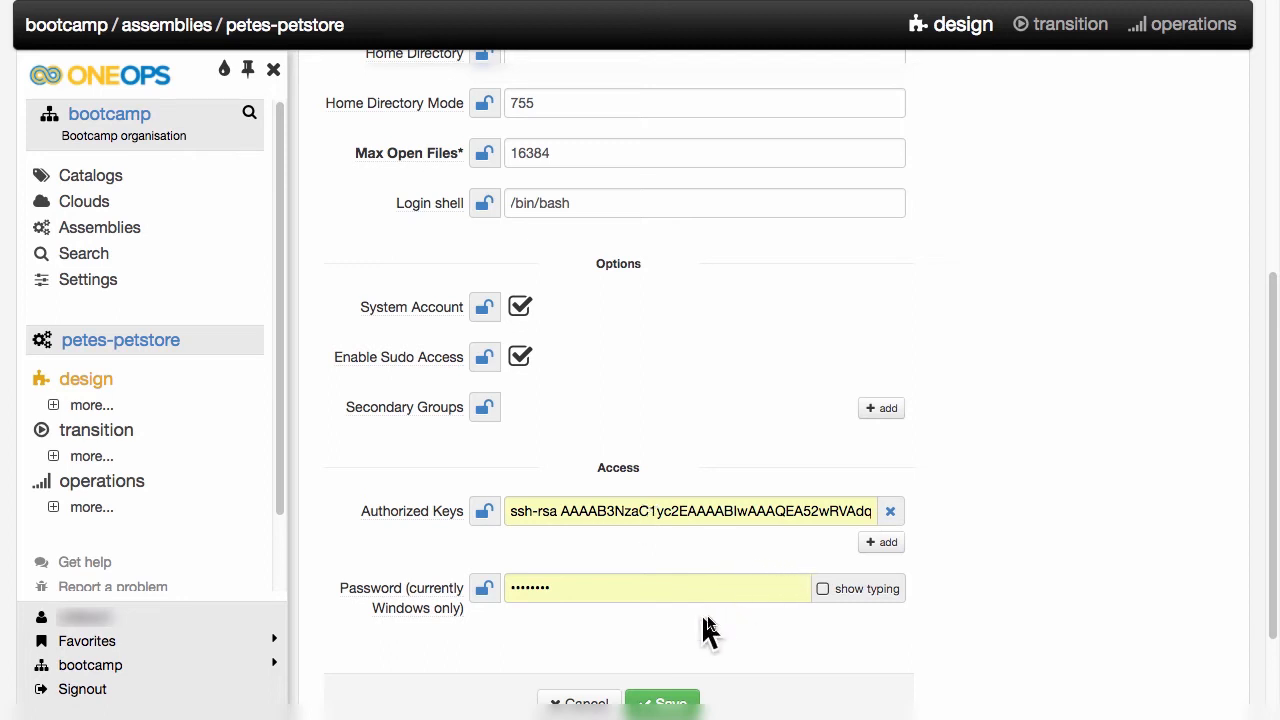
click(657, 703)
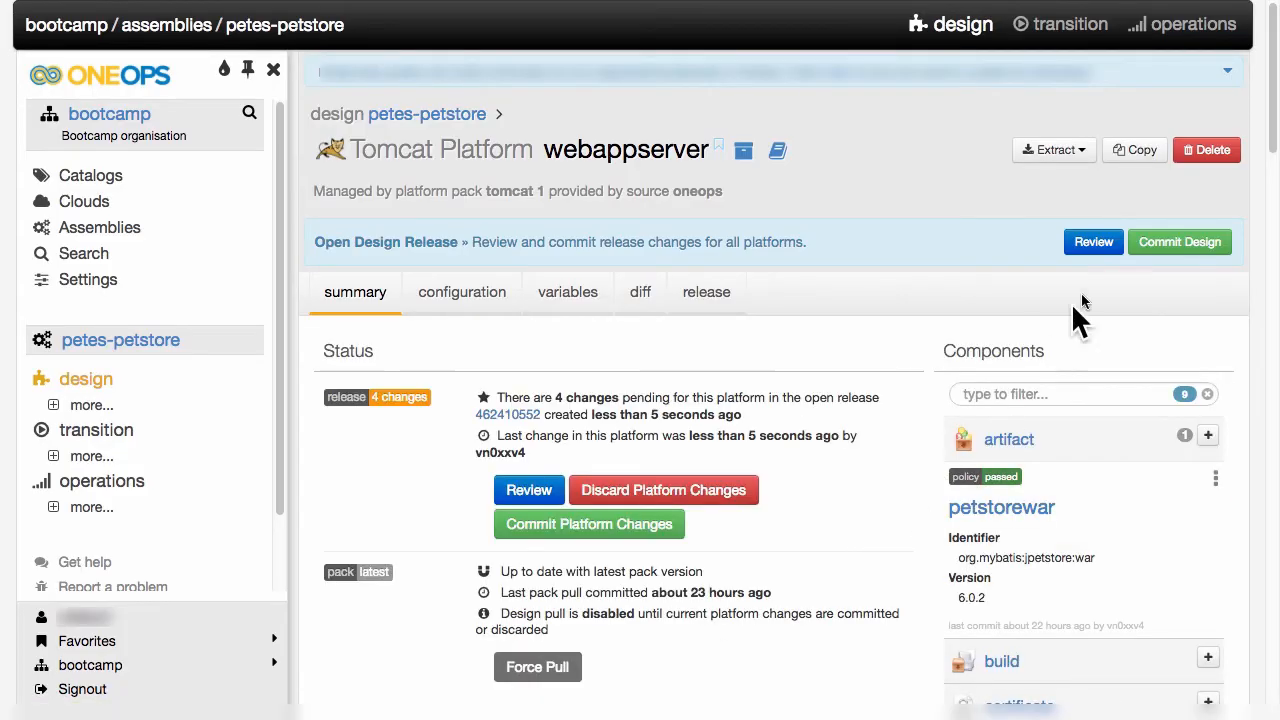
Review the open design release and examine the attribute changes of the added app user component
click(1094, 248)
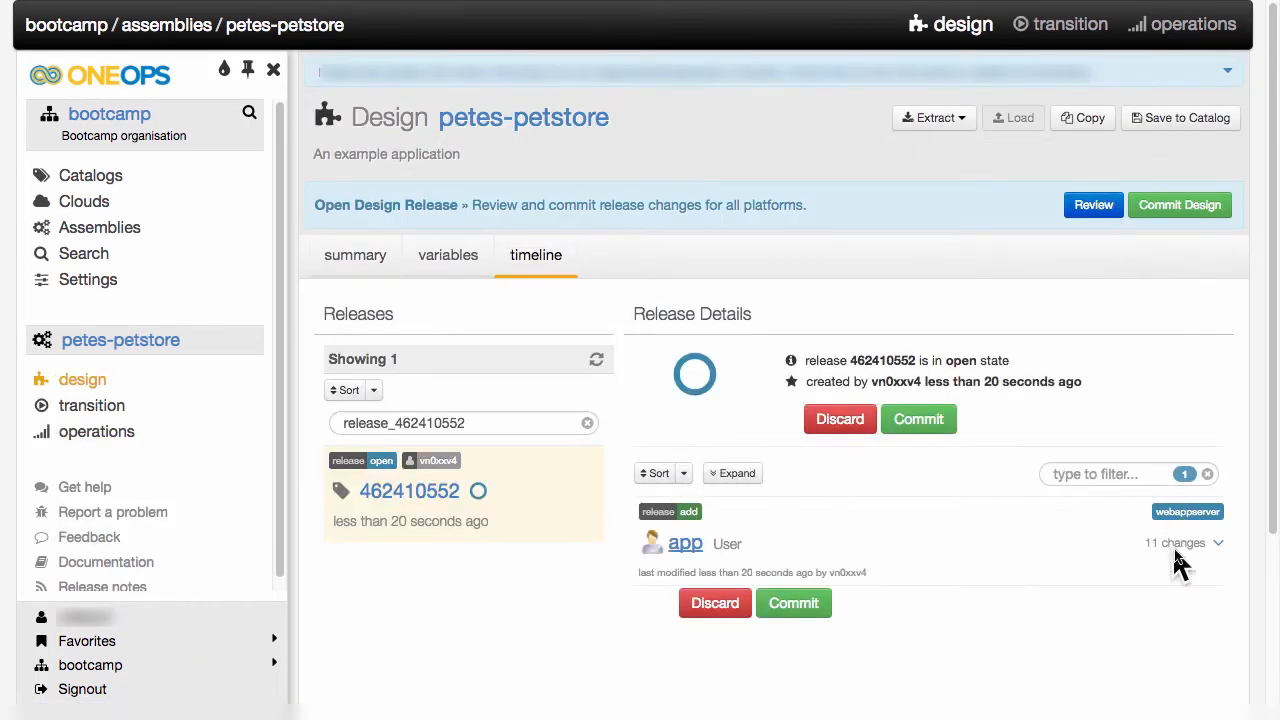
click(1219, 545)
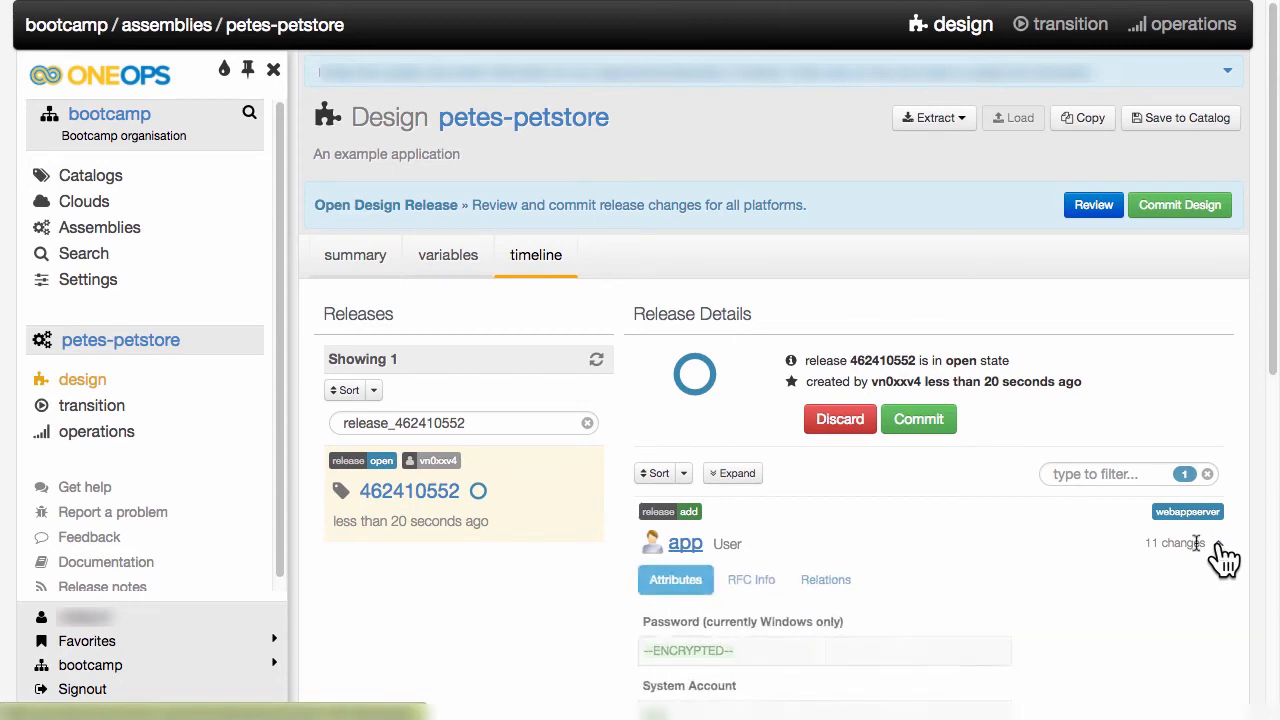
scroll(1058, 549, down, 5)
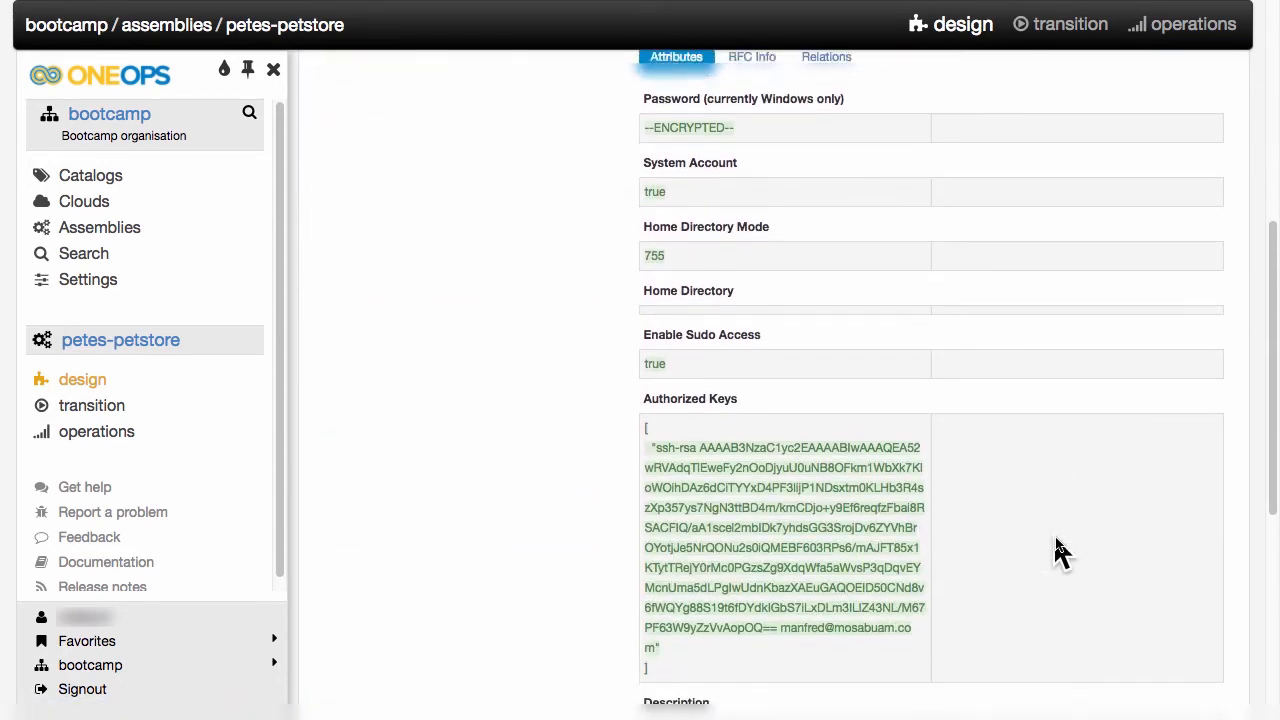
scroll(1057, 551, up, 8)
Commit the petes-petstore design with the comment "adding app user"
click(1180, 198)
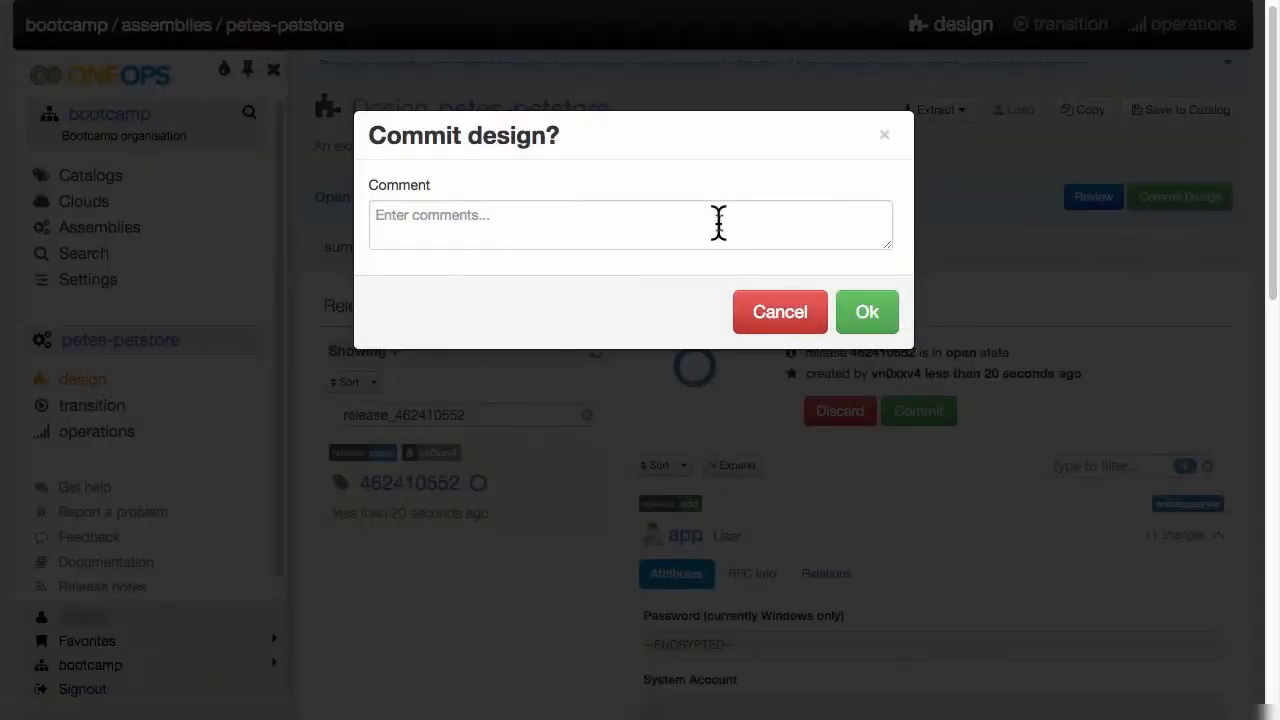
click(717, 222)
text(adding app user)
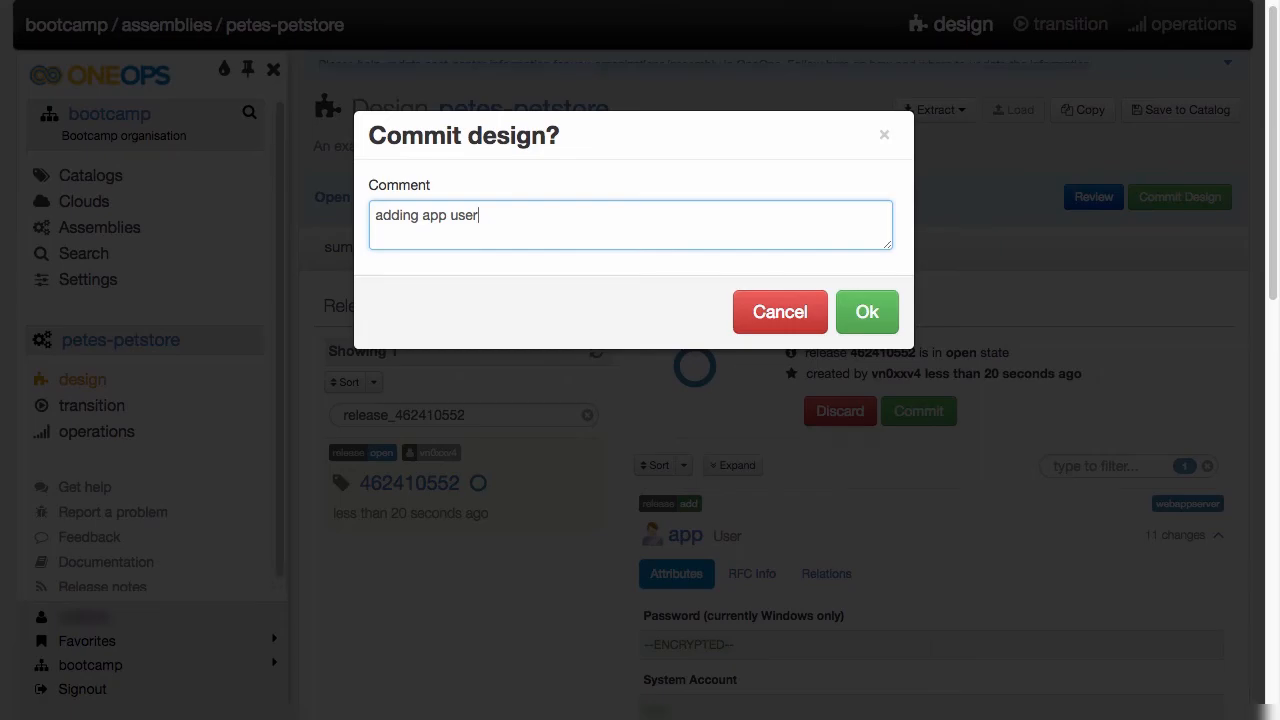
click(867, 312)
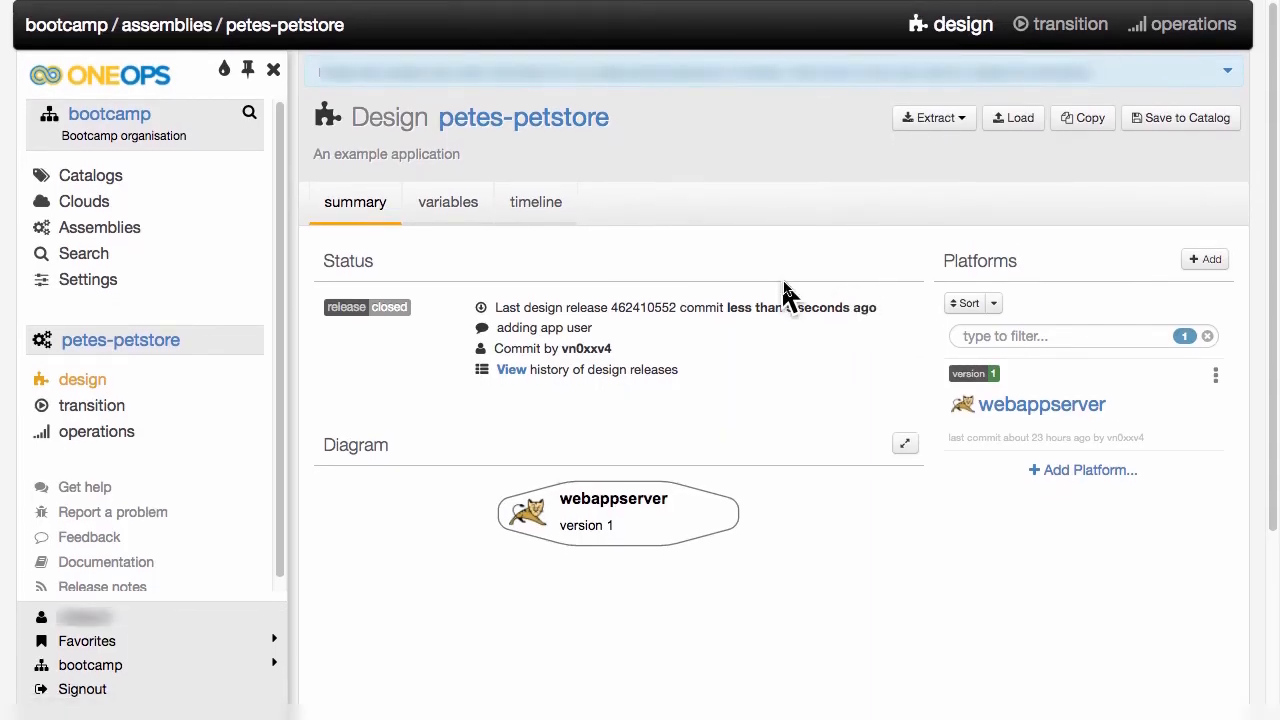
Open the dev environment in transition and pull the latest design into it
click(95, 406)
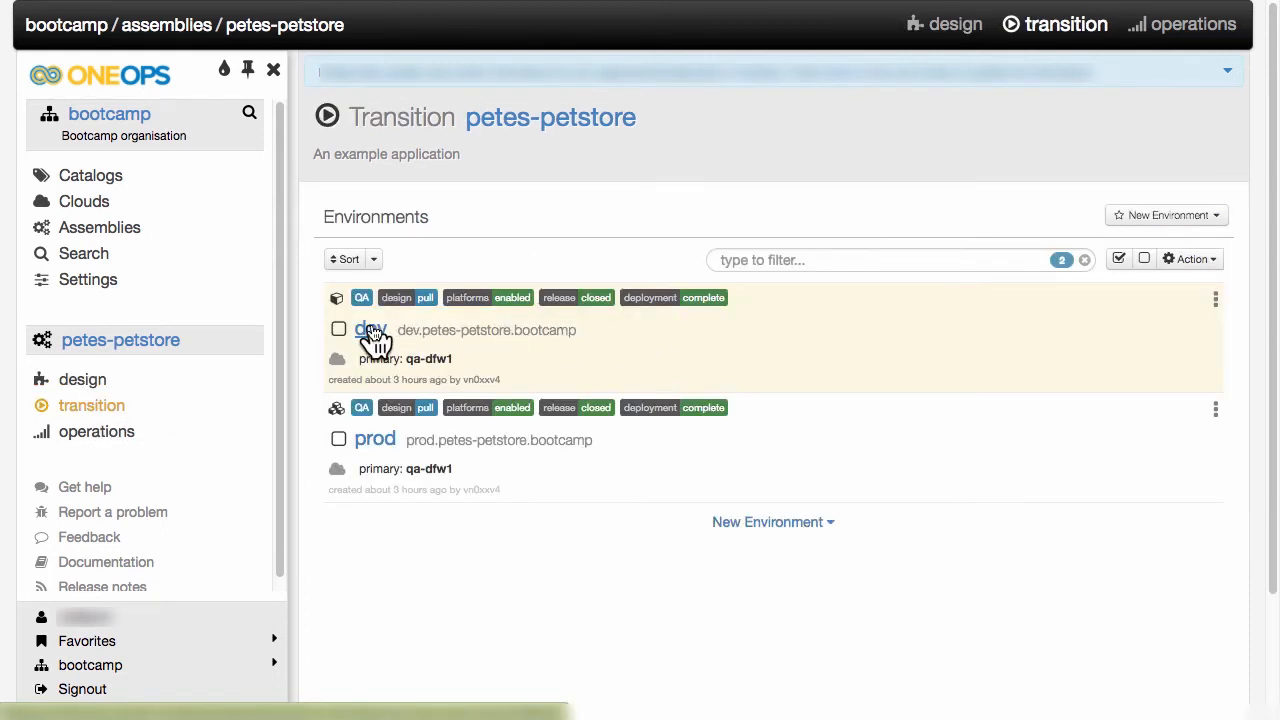
click(372, 333)
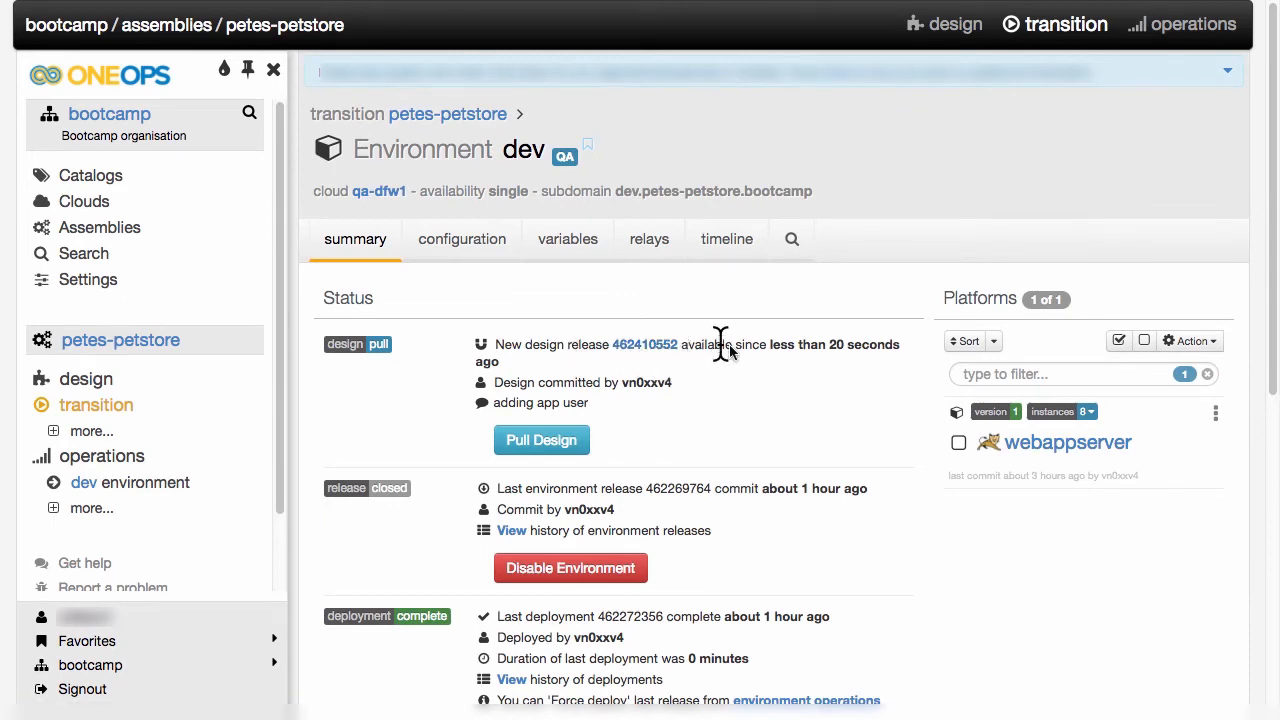
click(535, 448)
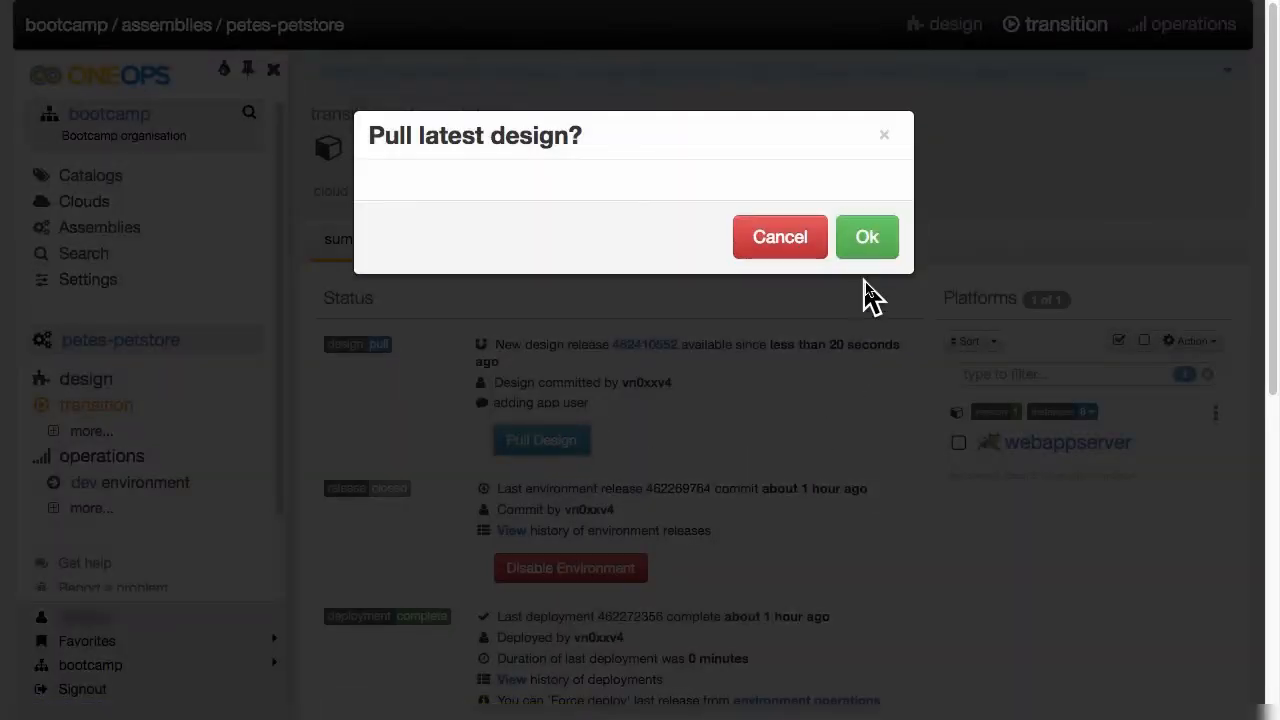
click(872, 244)
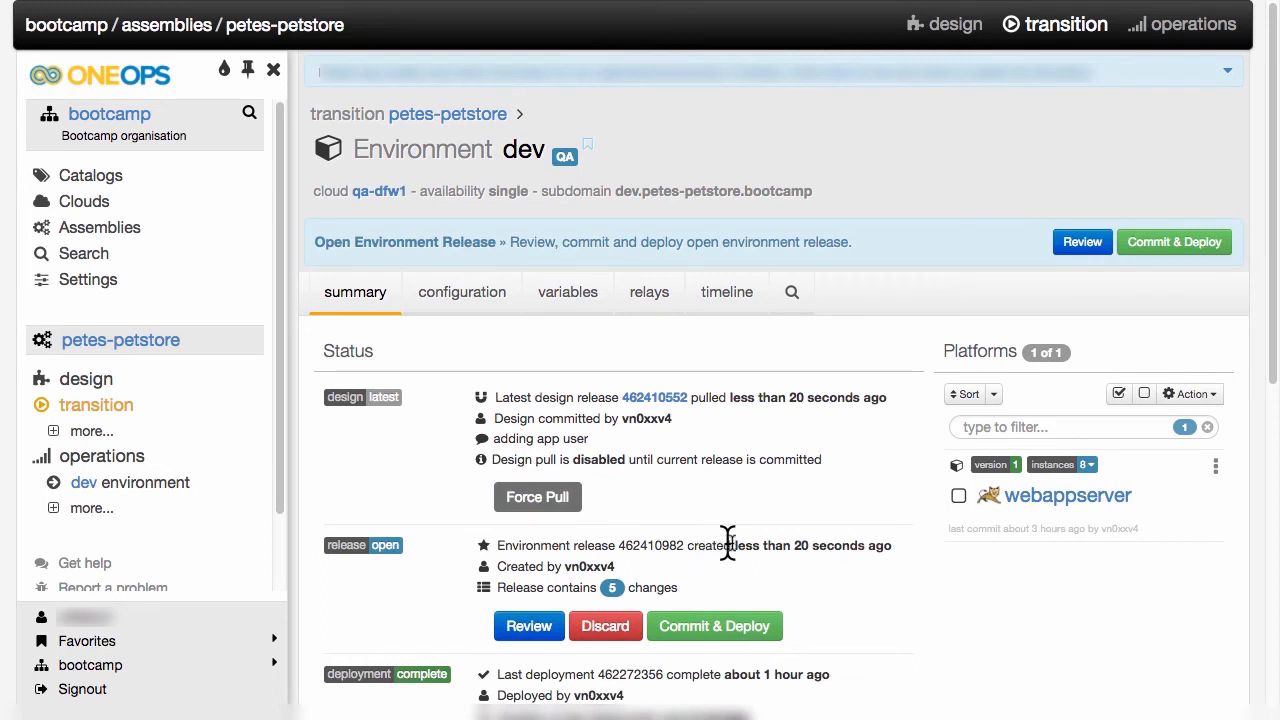
Review the dev environment's open release, commit it for the webappserver platform and deploy the generated plan
click(1100, 247)
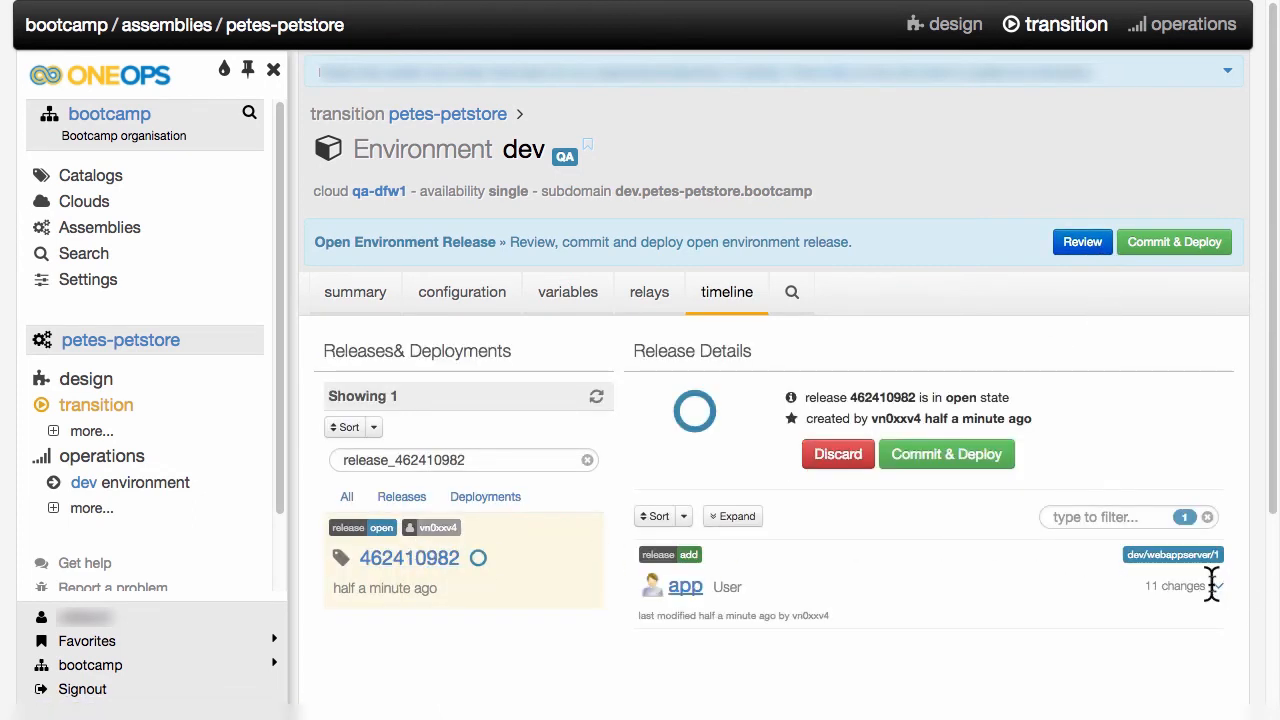
click(1195, 250)
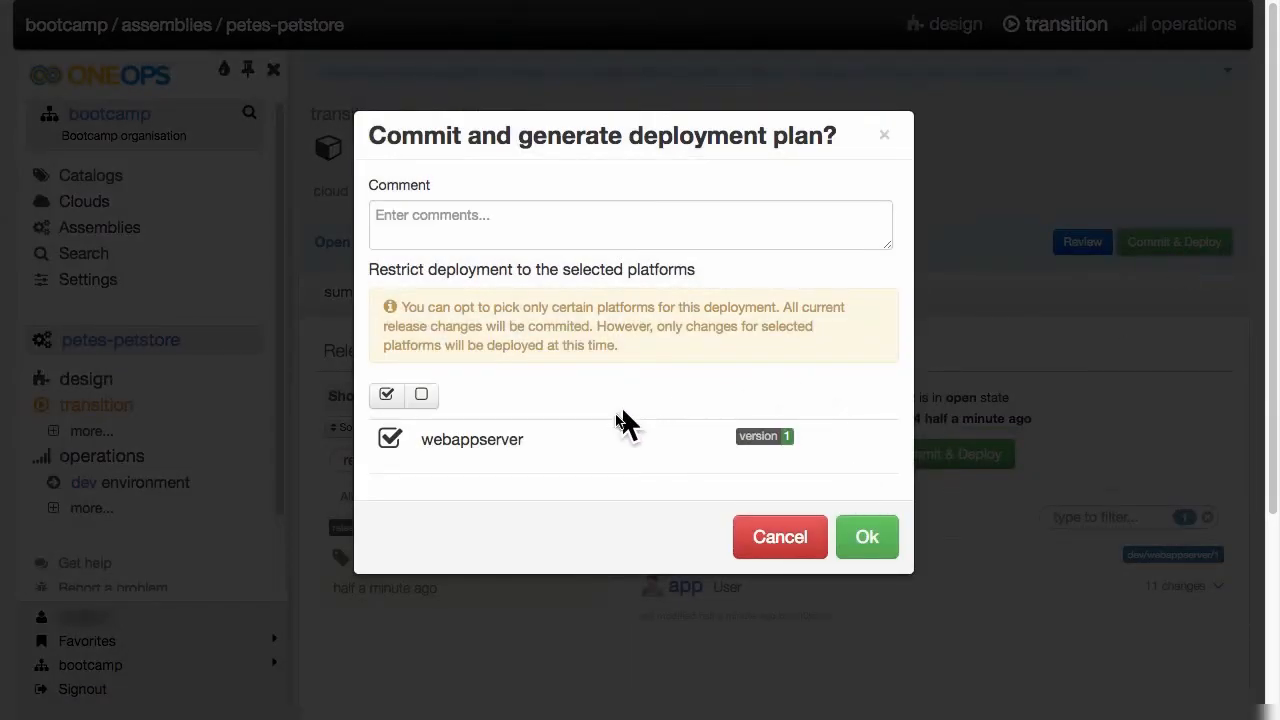
click(869, 538)
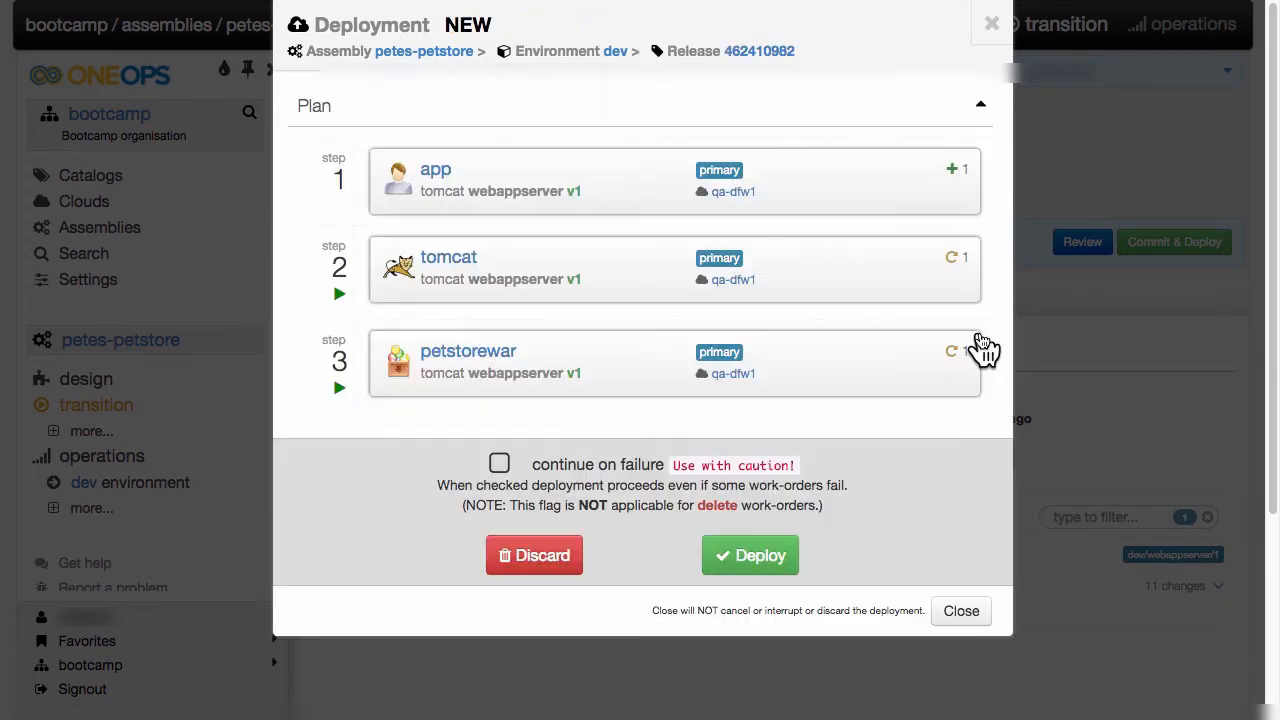
click(755, 558)
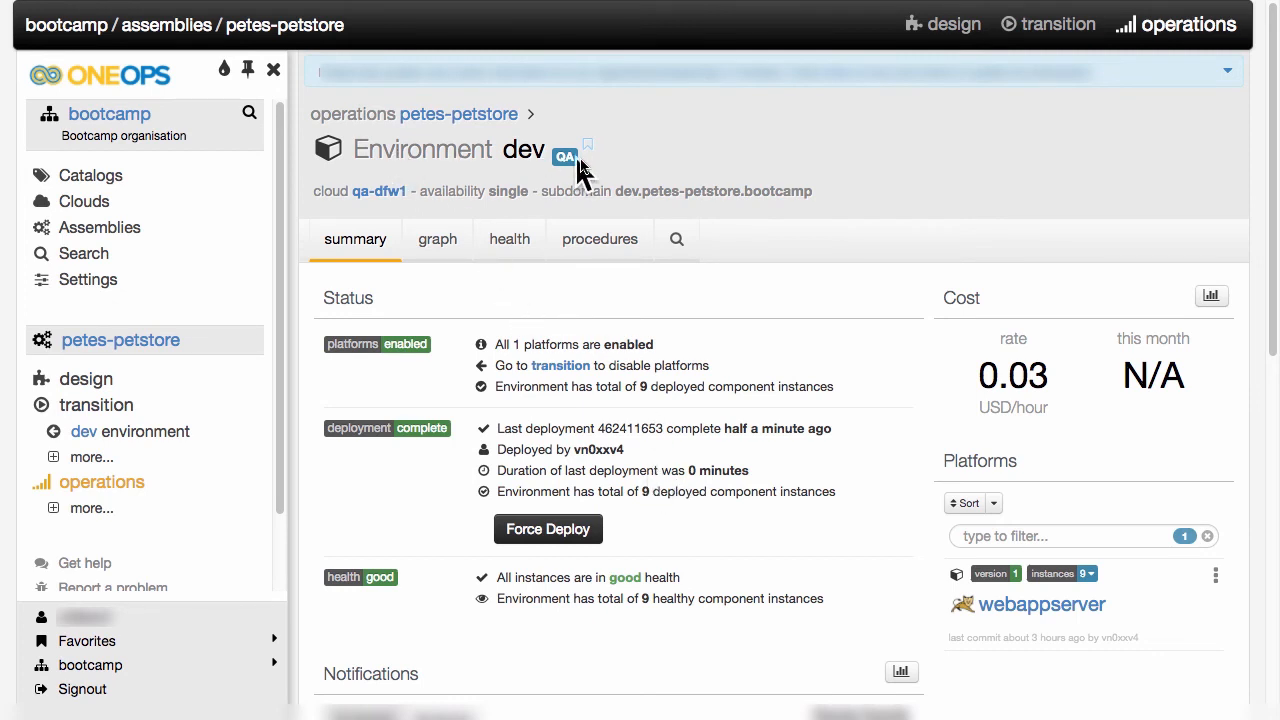
Open the compute component of dev's webappserver platform in operations and copy the compute instance's IP address
click(1032, 607)
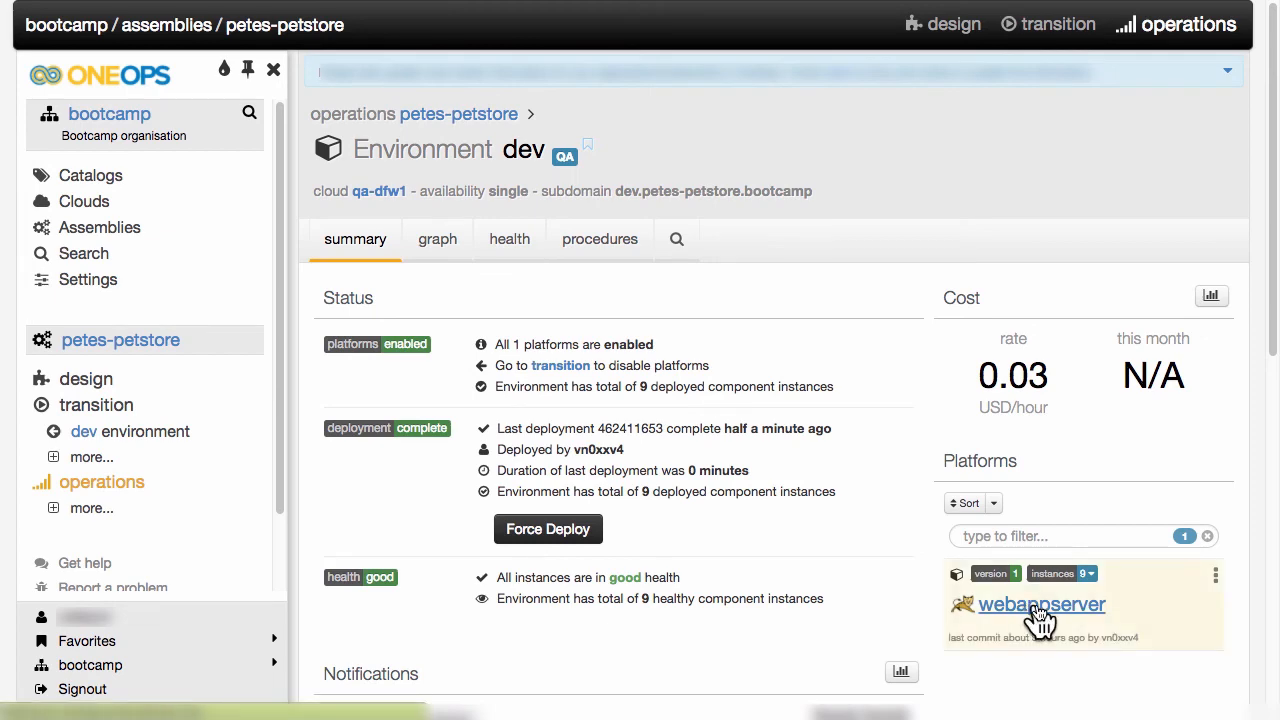
scroll(1040, 618, down, 1)
click(1022, 532)
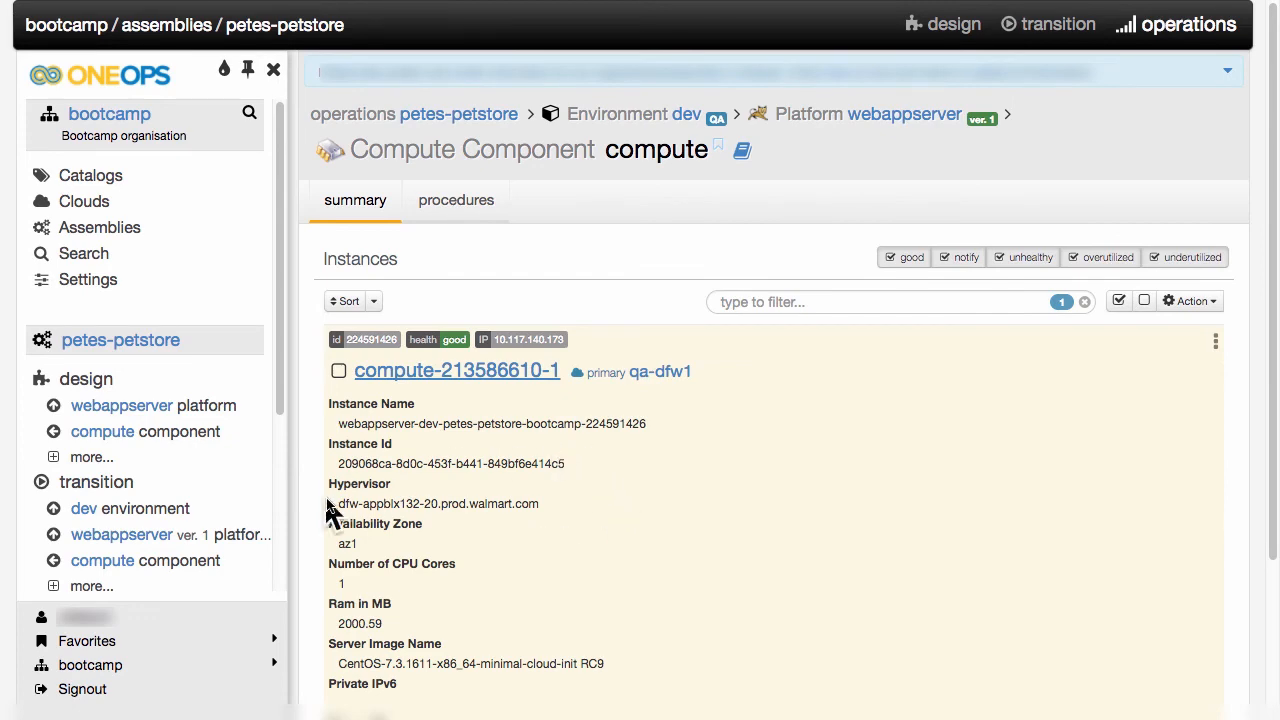
scroll(355, 580, down, 2)
drag(337, 586, 440, 586)
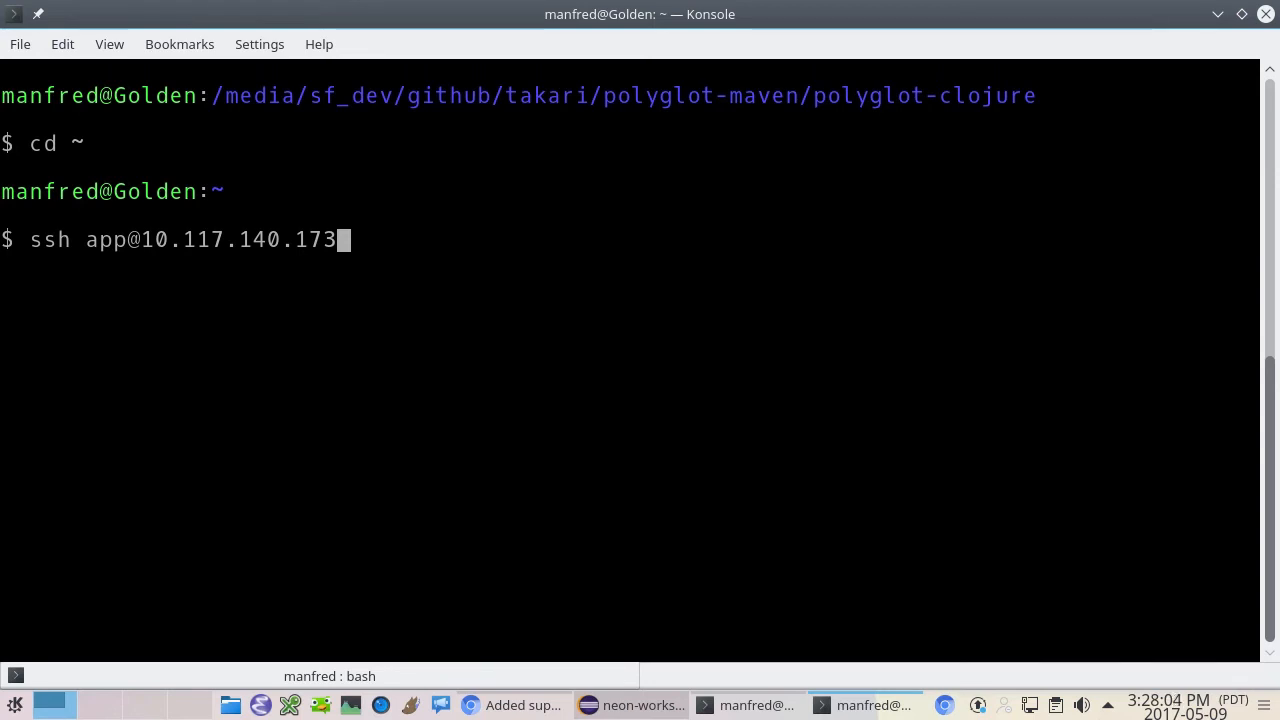
Connect to 10.117.140.173 over SSH as app, accepting the unknown host key, and list the home directory
key(Return)
text(yes)
key(Return)
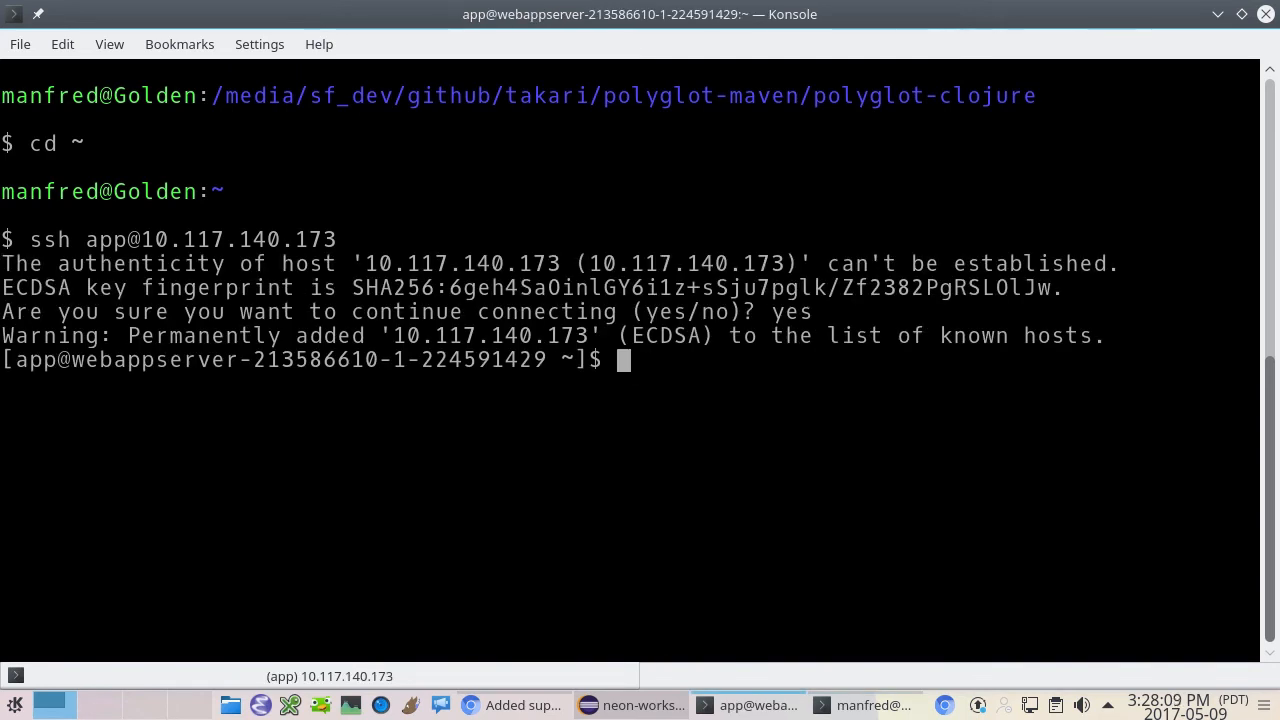
text(ls)
key(Return)
Change into /opt/tomcat7/webapps on the instance, list the deployed web applications and highlight the petstore entry
text(cd /opt/)
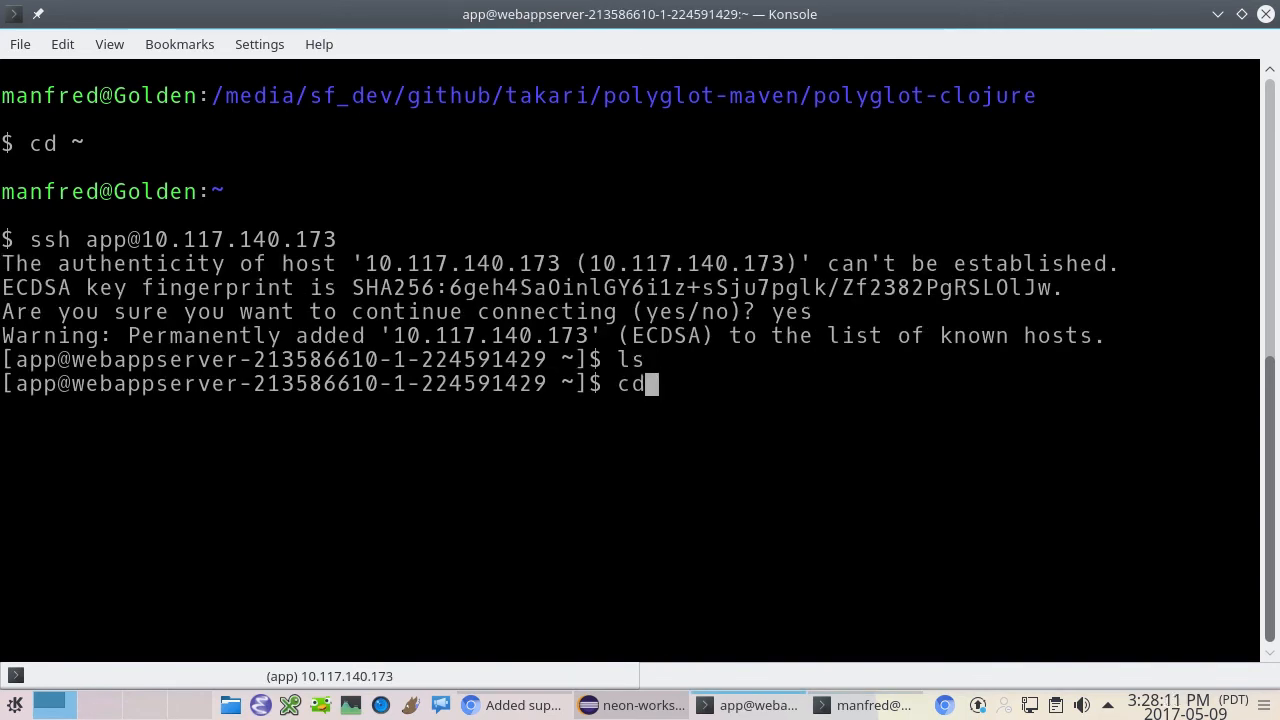
text(to)
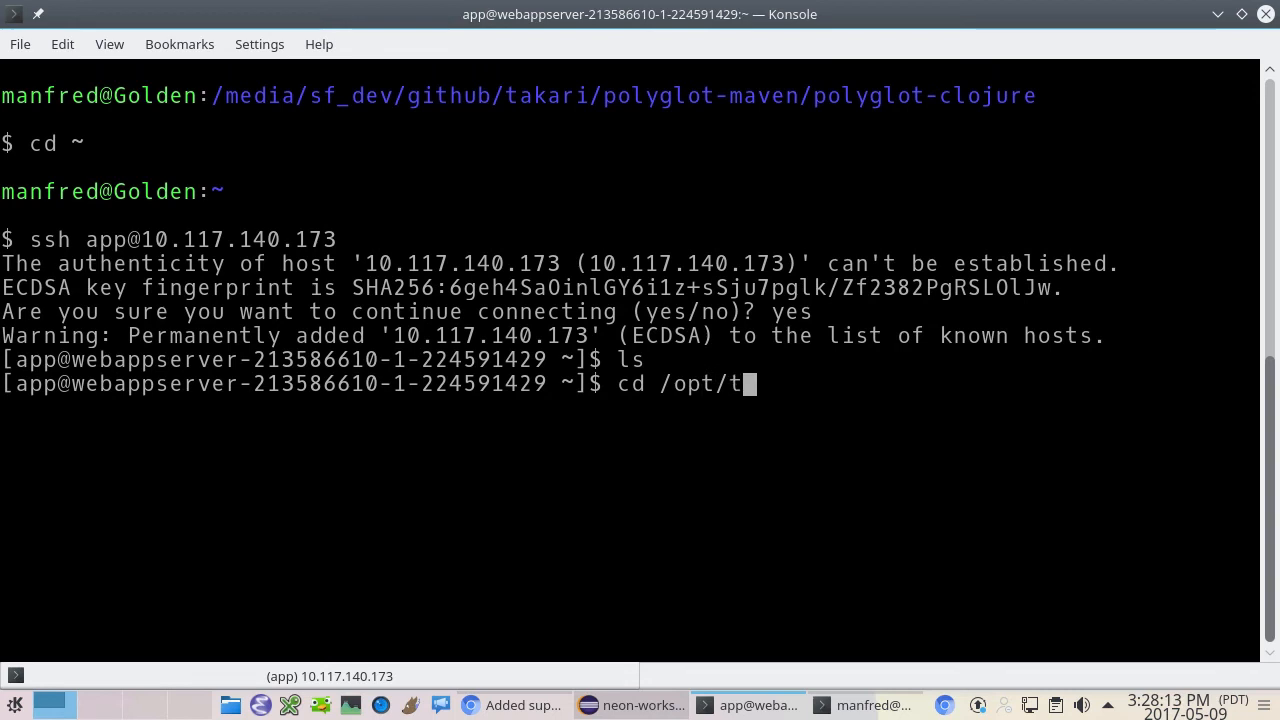
key(Tab)
key(Return)
text(cd web)
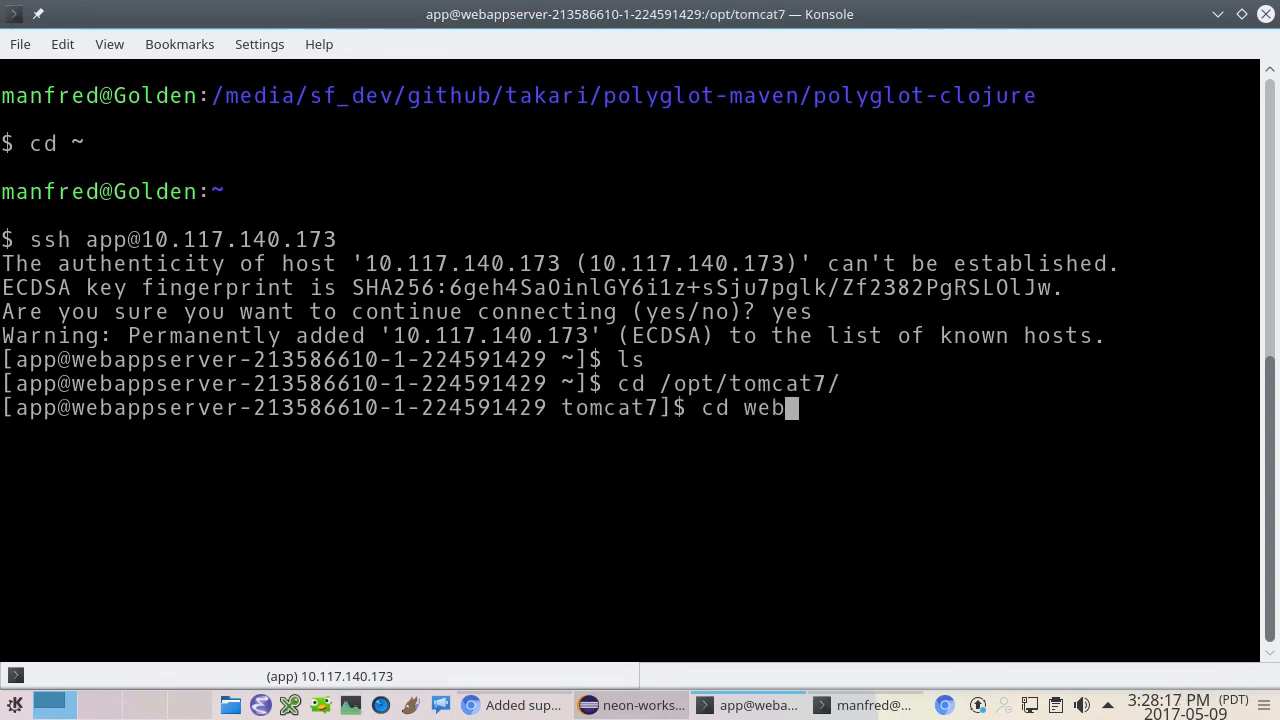
key(Tab)
key(Return)
text(ls)
key(Return)
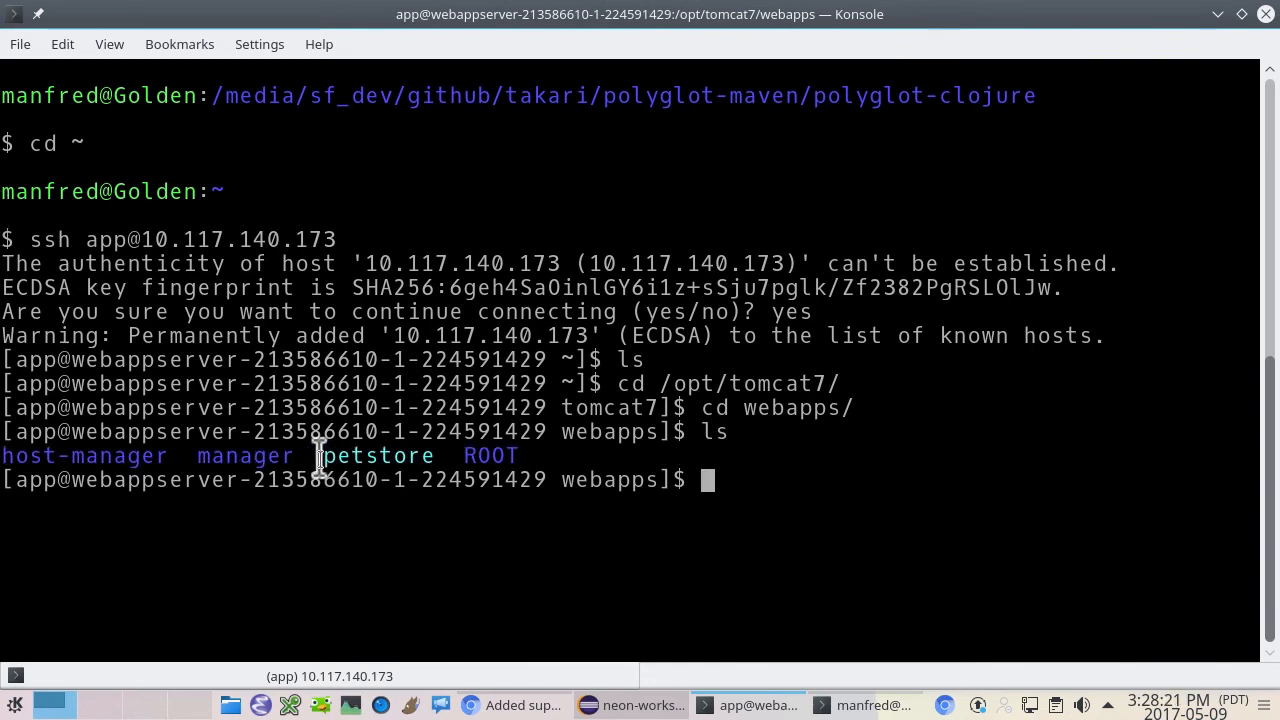
drag(324, 453, 448, 455)
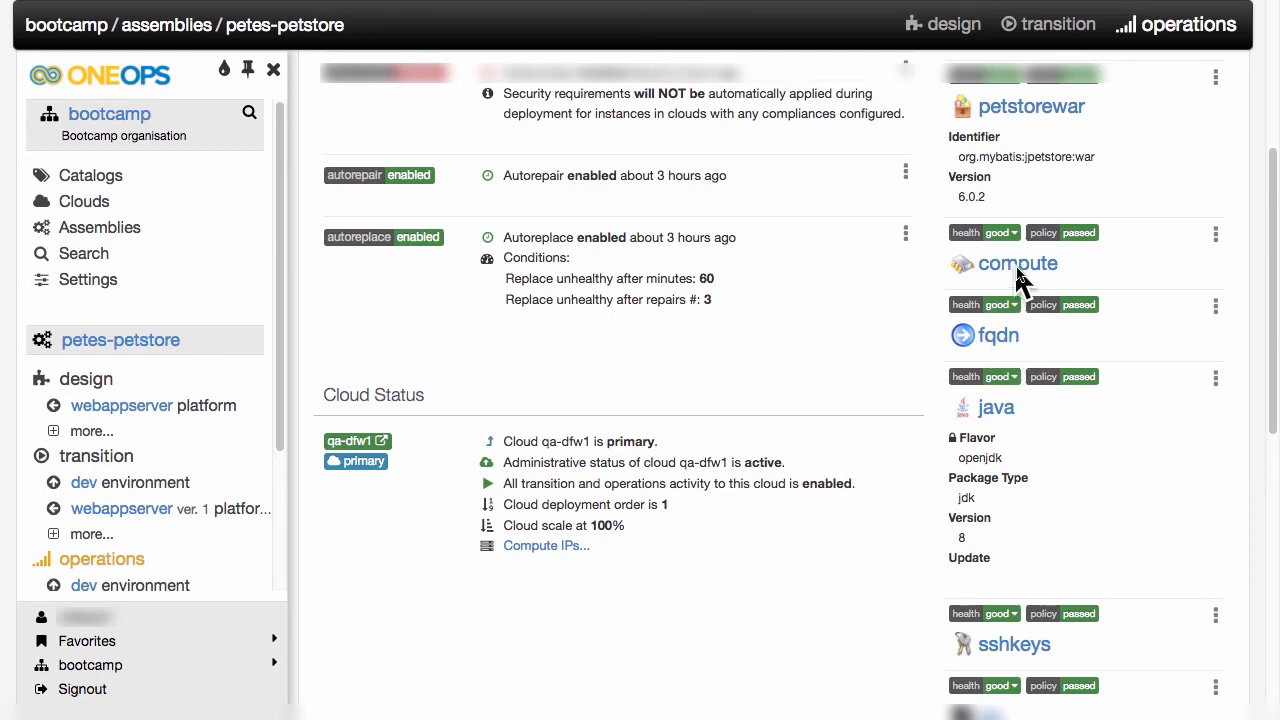
Return to the browser, open the deployed petstore application on port 8080 of the dev webappserver and enter the store
scroll(1022, 282, up, 1)
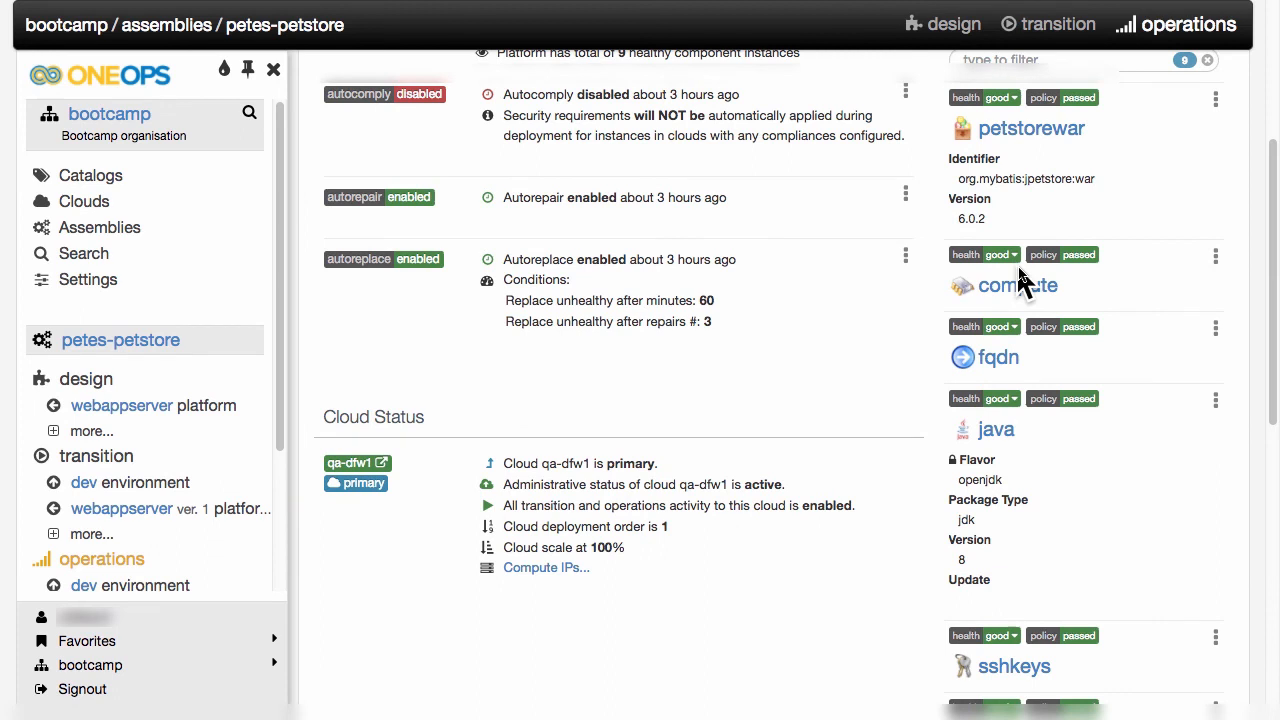
scroll(1022, 282, up, 5)
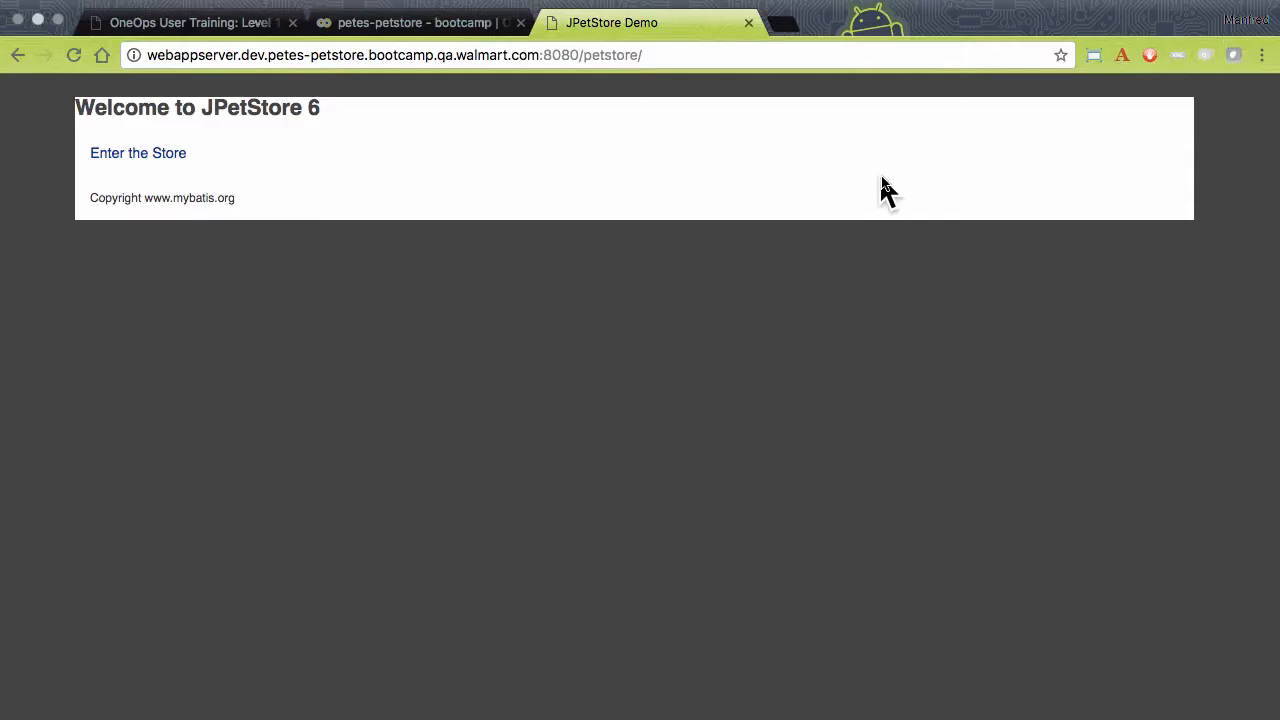
click(133, 161)
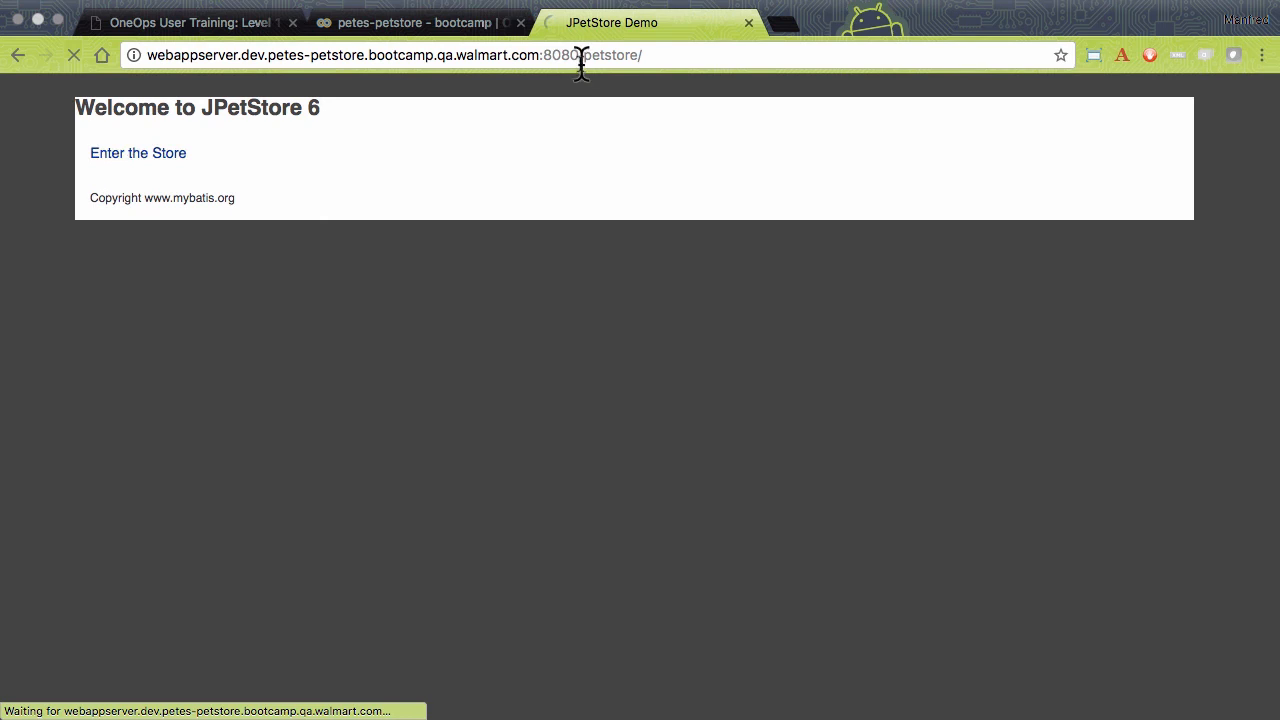